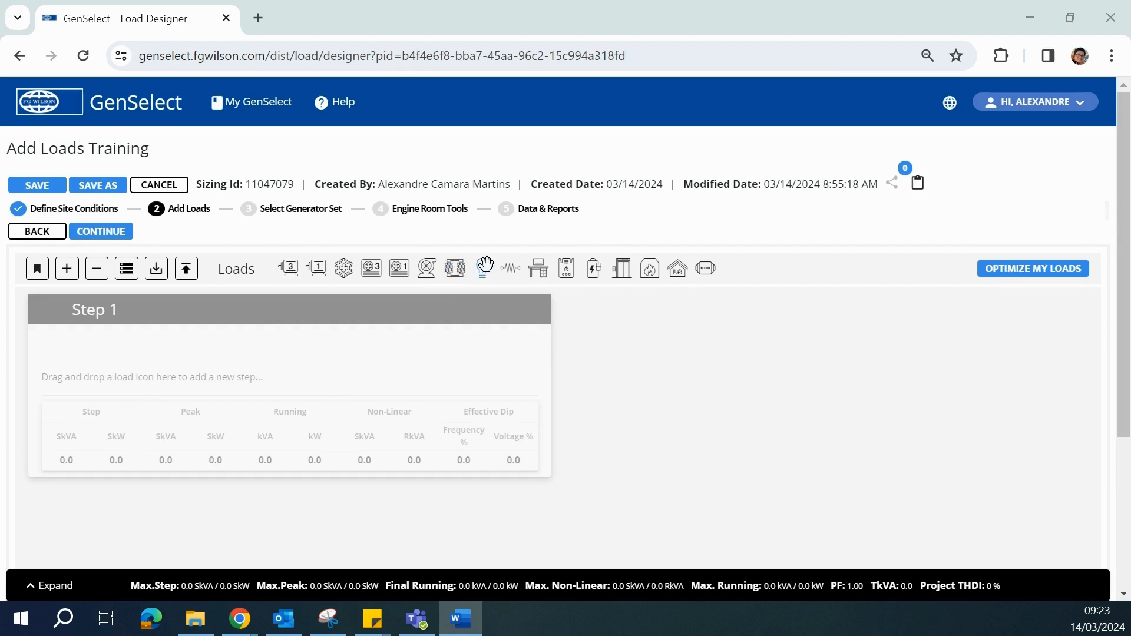
left_click(485, 264)
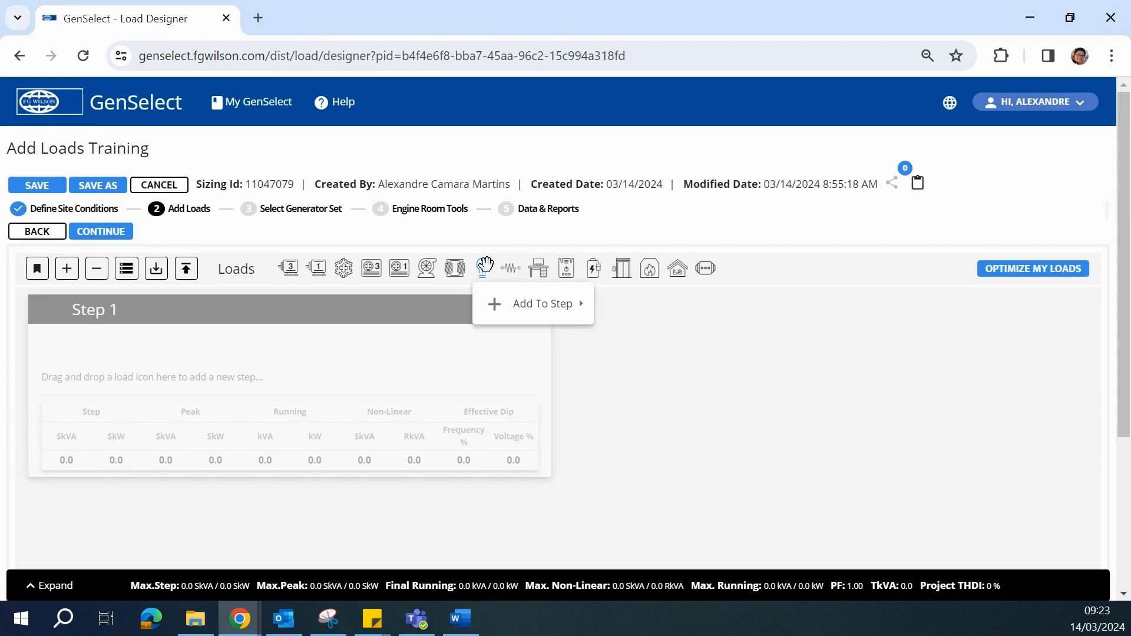
mouse_move(541, 305)
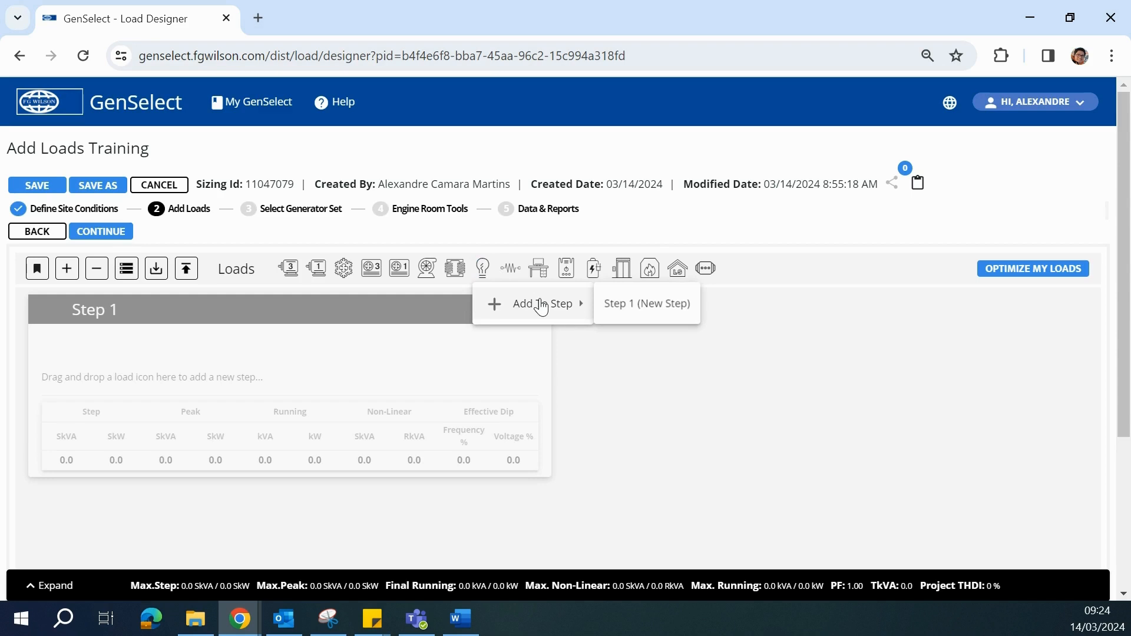
left_click(646, 314)
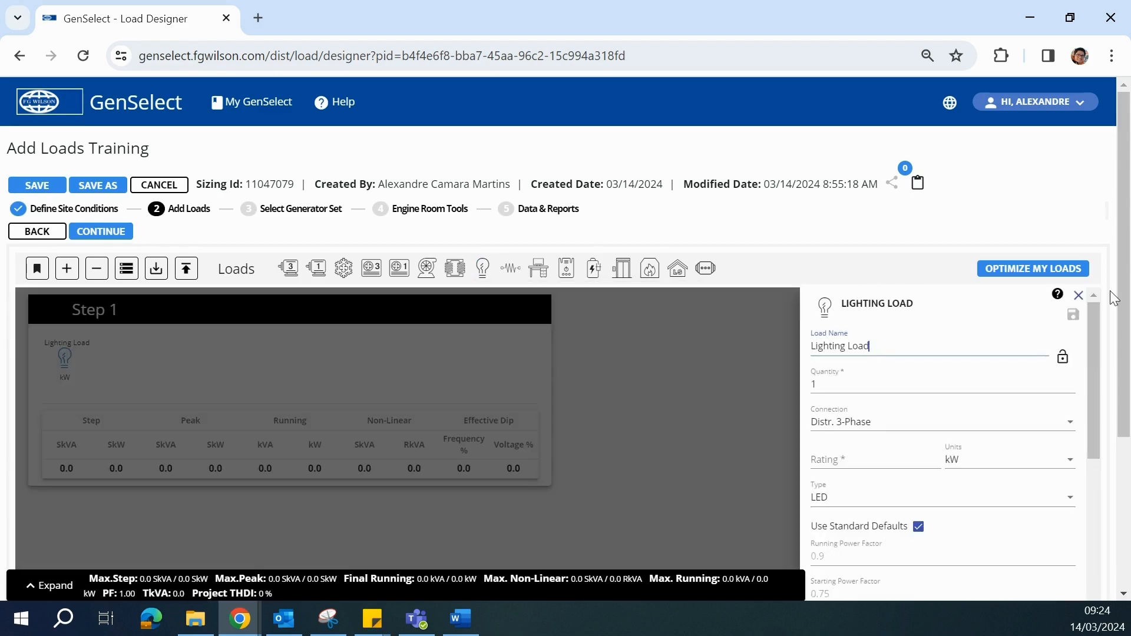
left_click(1076, 298)
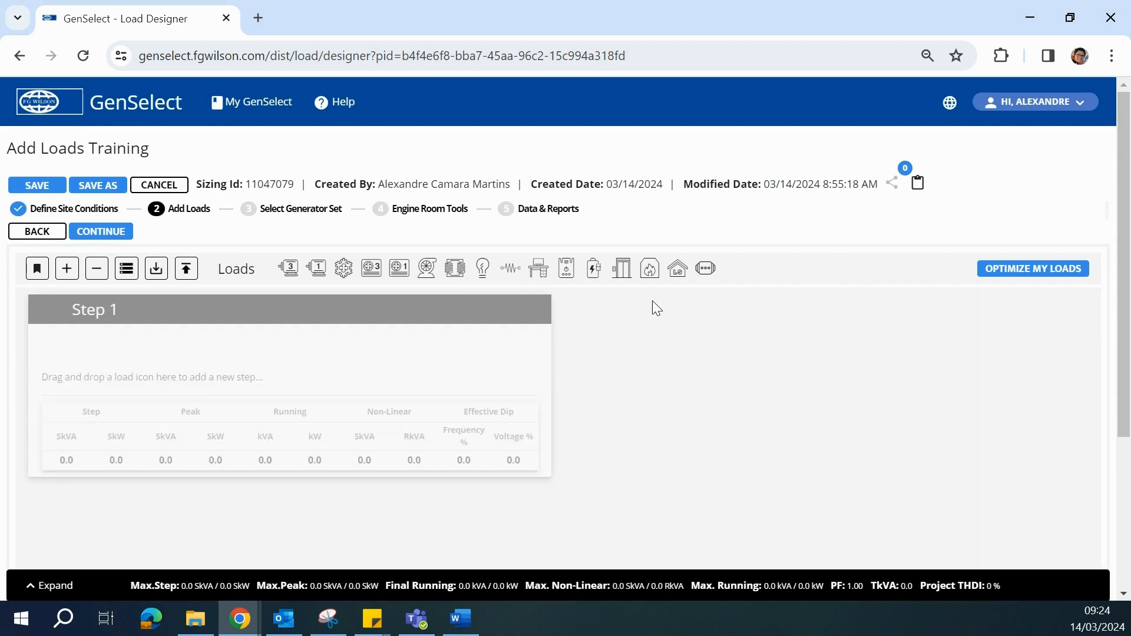
- Add a three-phase LED lighting load to Step 1, set its rating to 15 kW, and save the load
left_click_drag(484, 268, 275, 334)
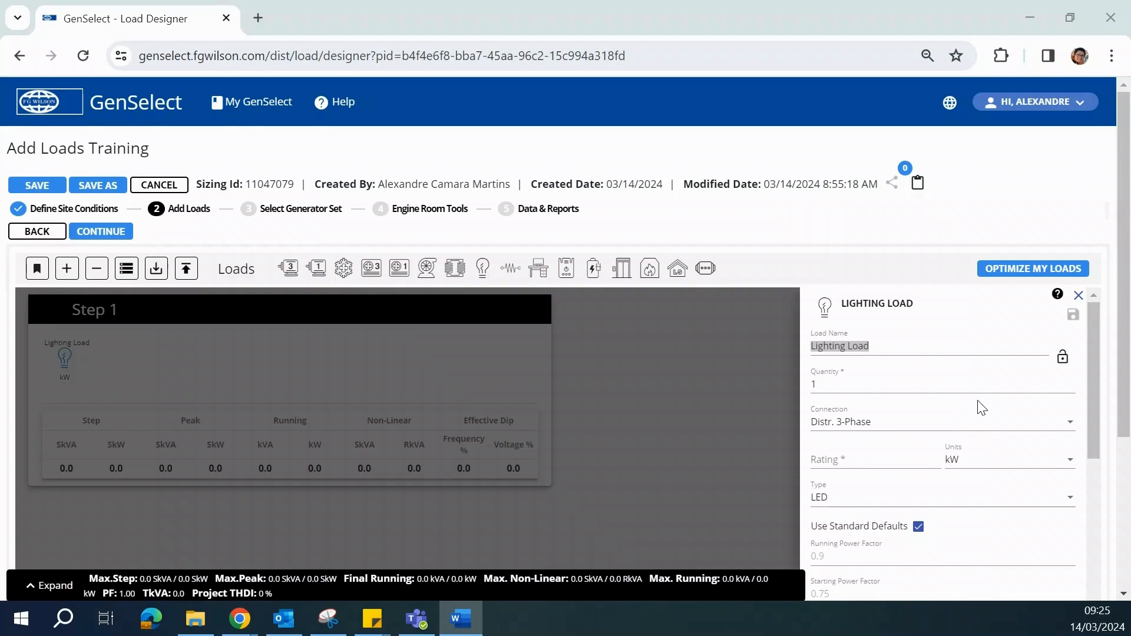
left_click(910, 381)
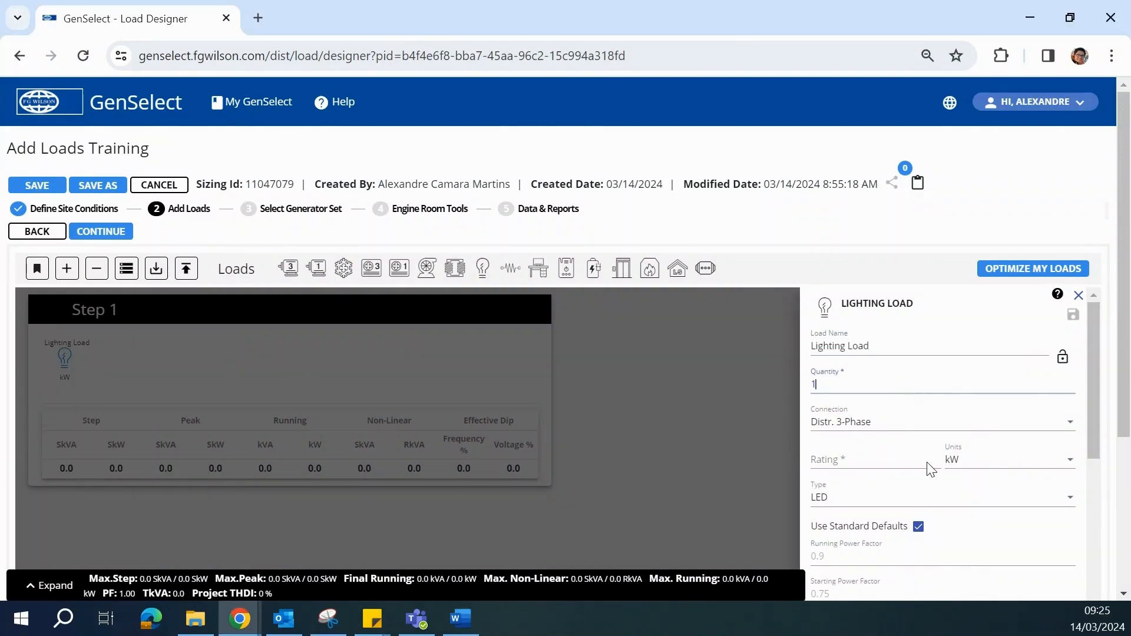
scroll(927, 472, "down", 3)
scroll(927, 477, "up", 1)
scroll(930, 481, "up", 2)
left_click(880, 460)
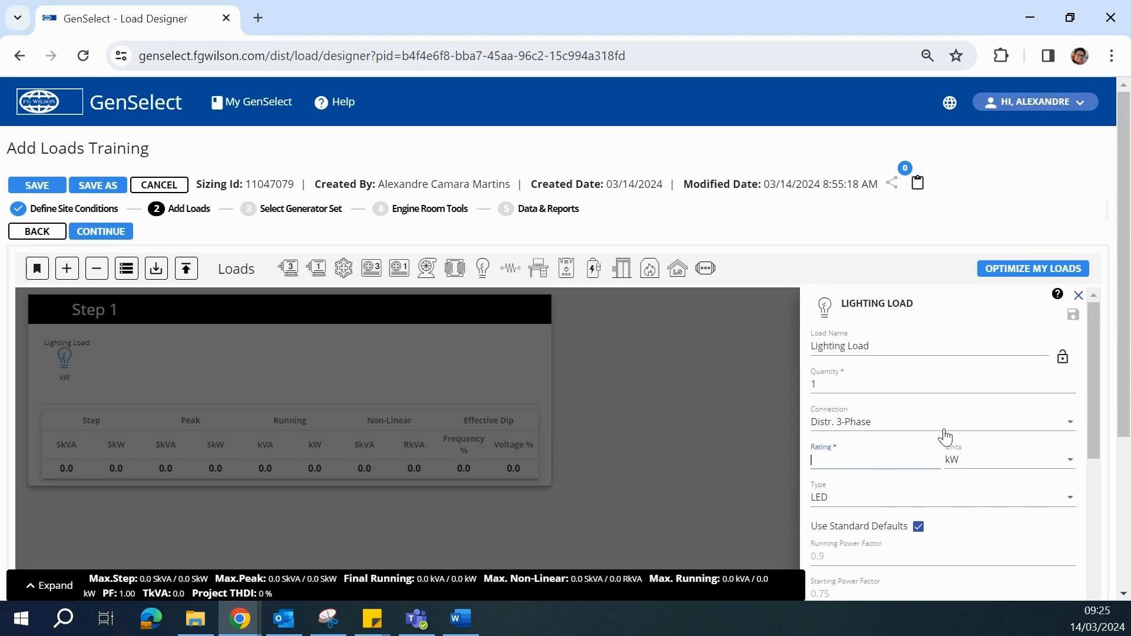
left_click(1058, 295)
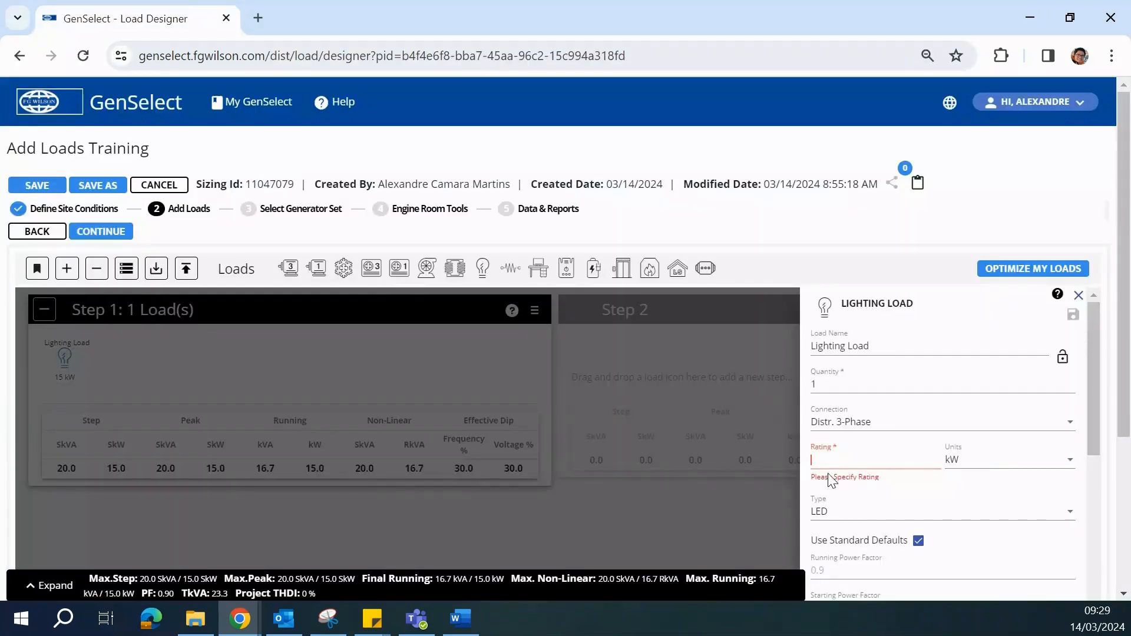
type("15")
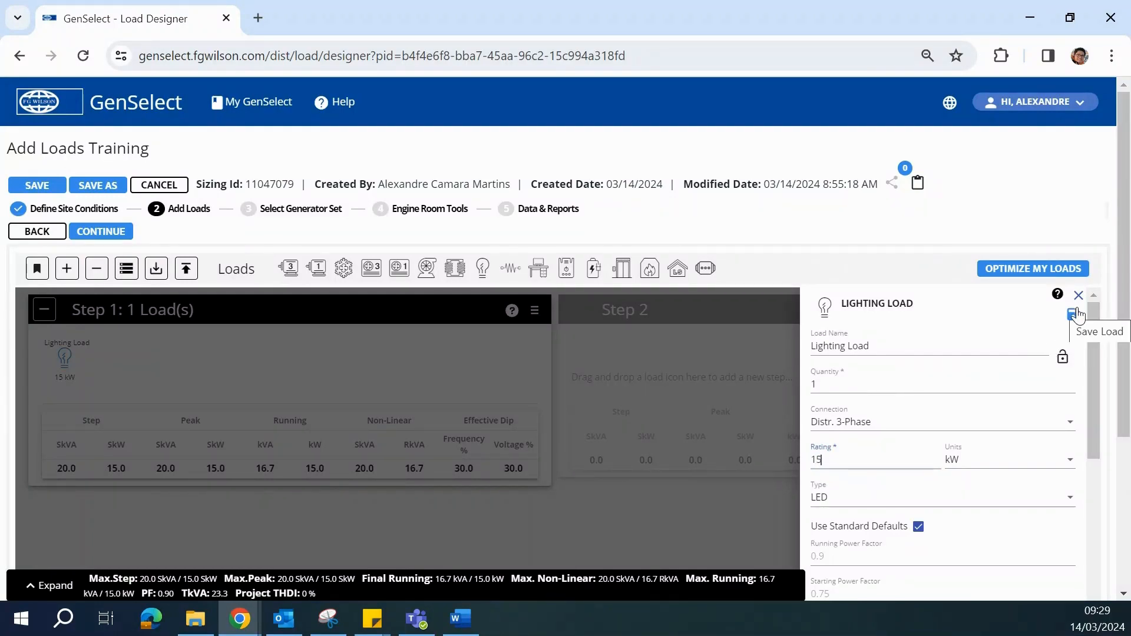
scroll(1034, 439, "down", 5)
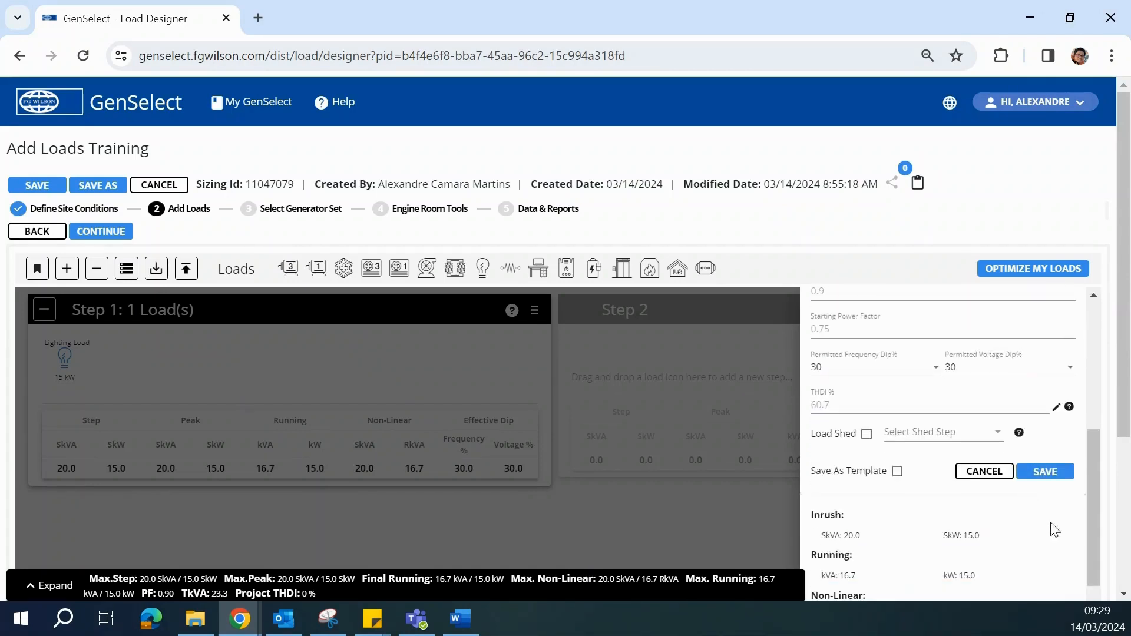
left_click(1054, 473)
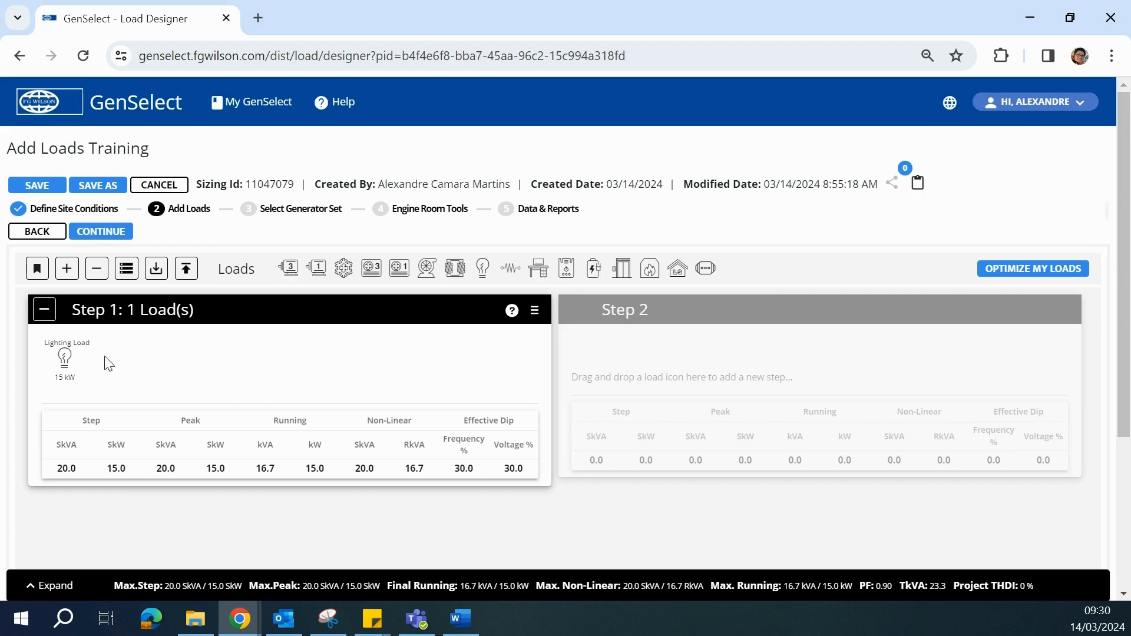
- Reopen the lighting load in Step 1 for editing and save it
double_click(65, 351)
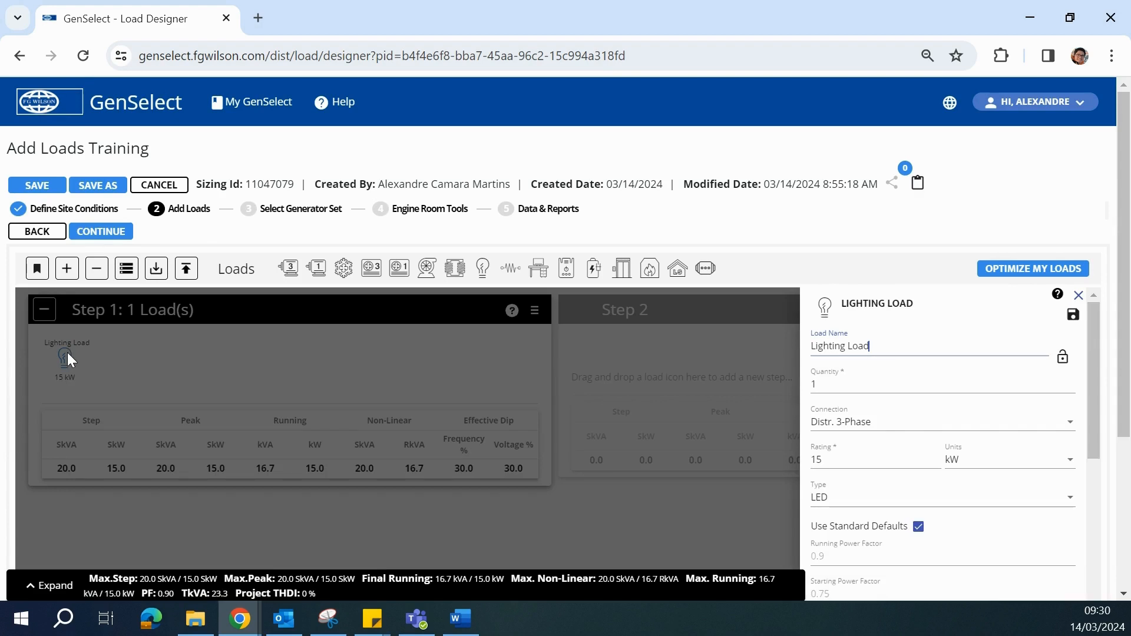
key("ctrl+a")
left_click(1080, 318)
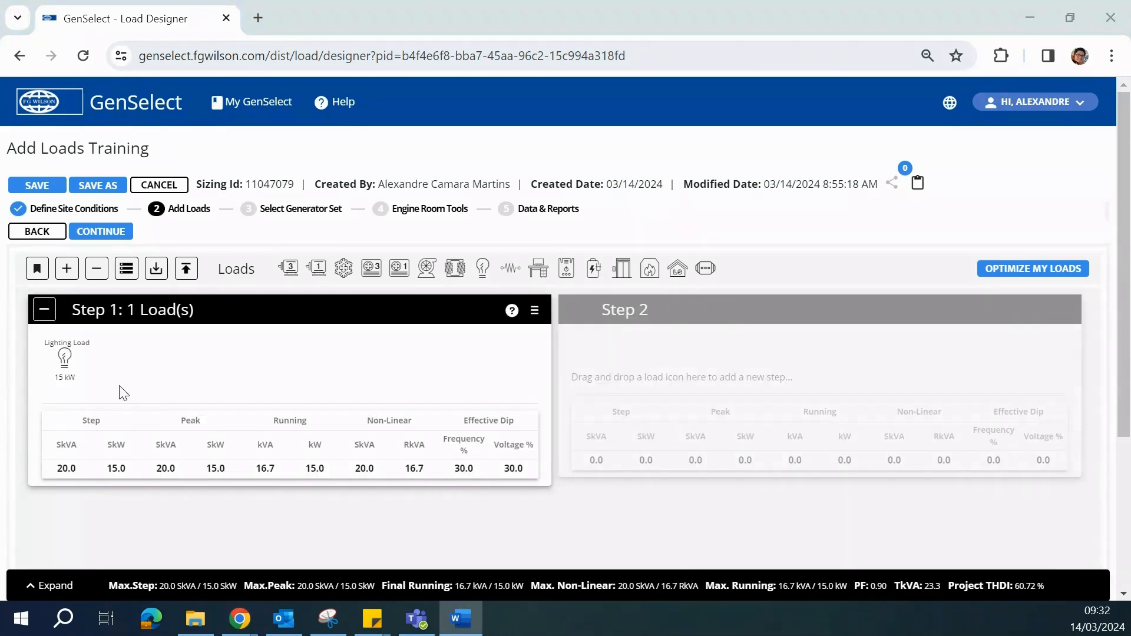
- Lock the lighting load in Step 1 and unlock it again
right_click(68, 351)
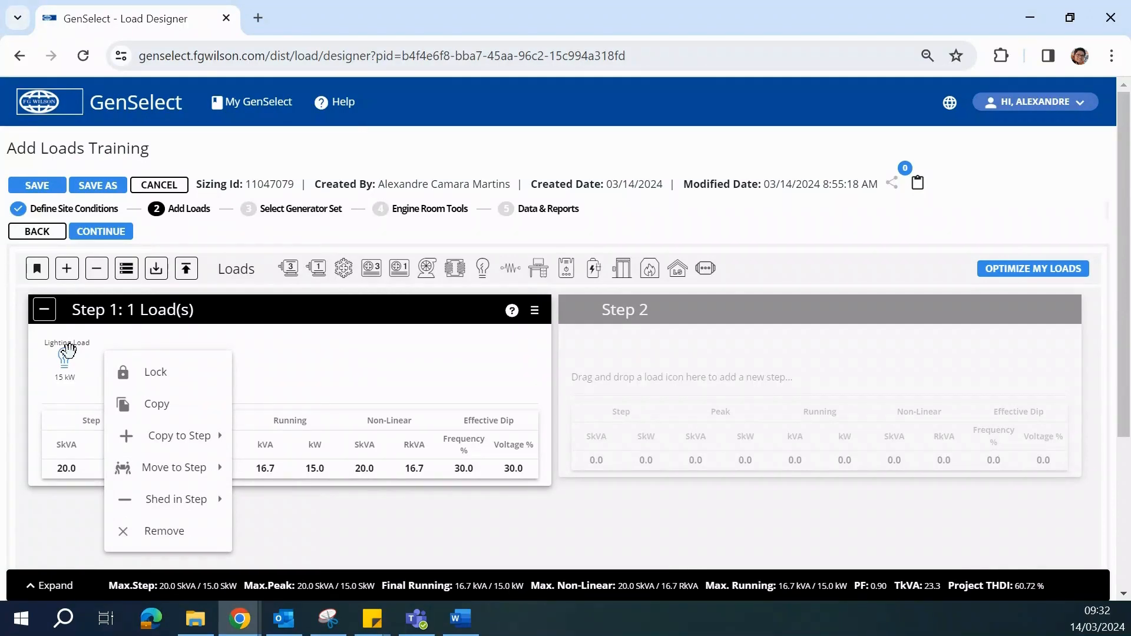
left_click(185, 376)
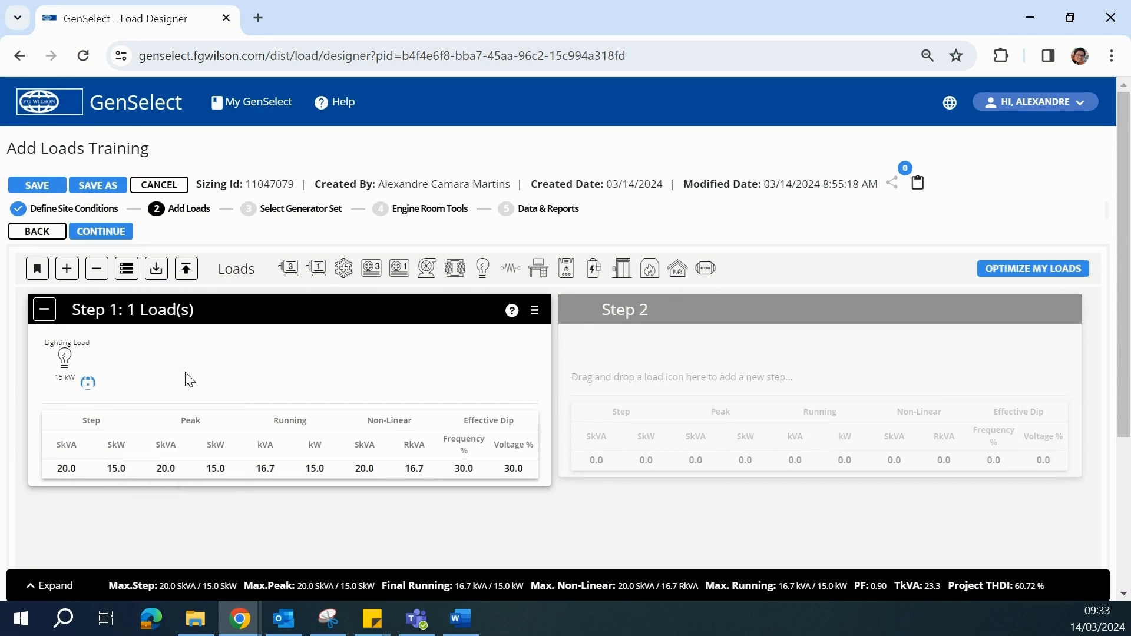
left_click(66, 358)
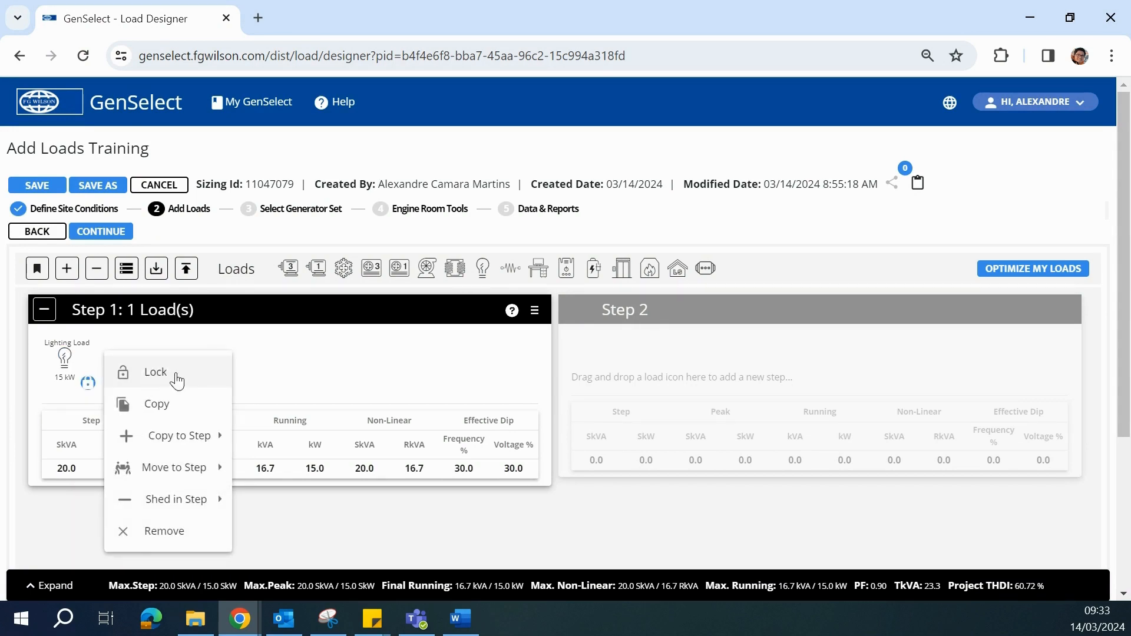
left_click(191, 375)
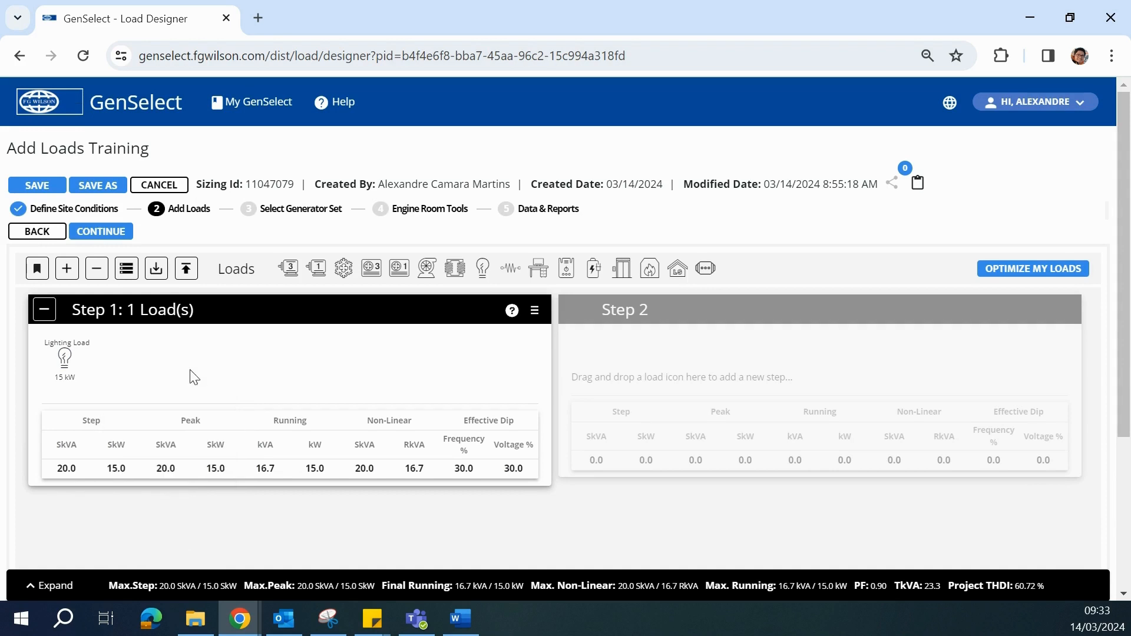
- Make 5 copies of the lighting load within Step 1
left_click(64, 358)
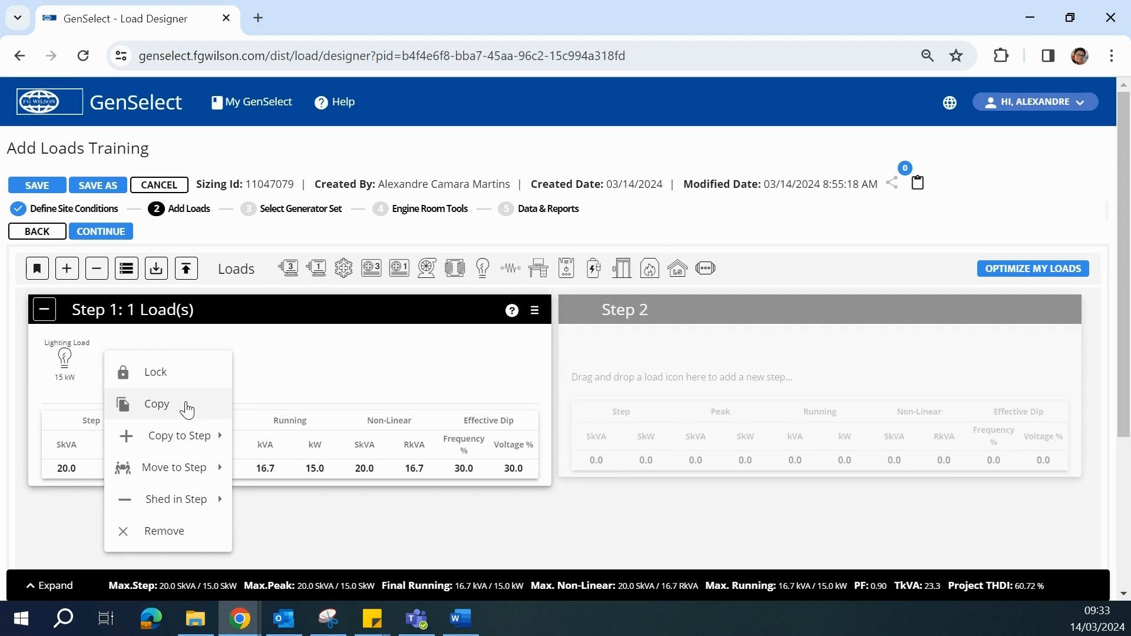
left_click(177, 407)
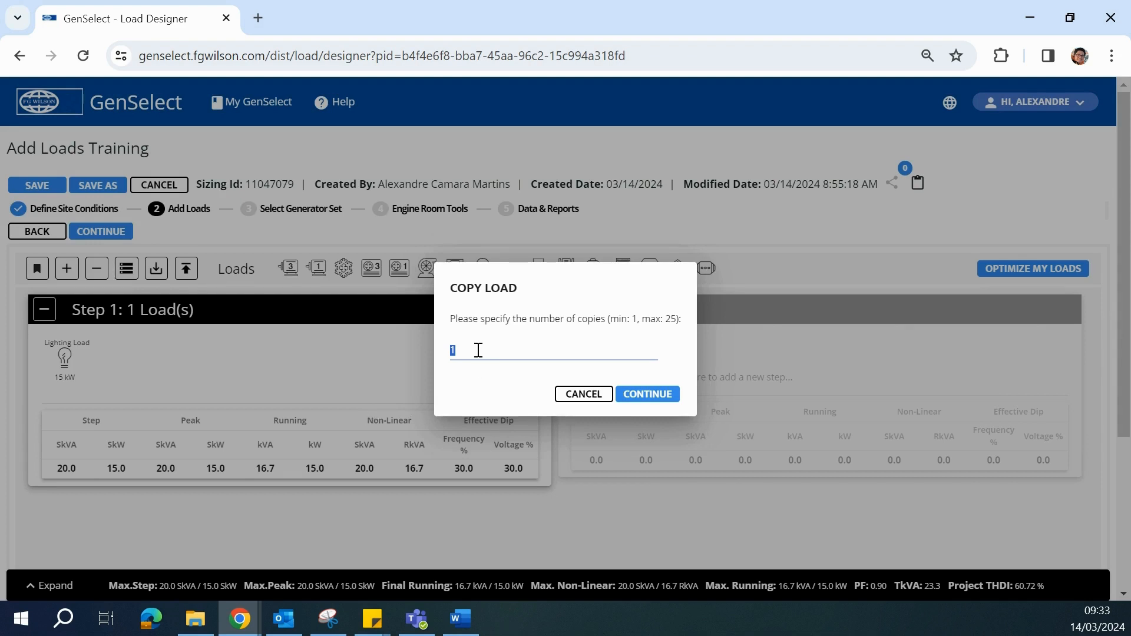
type("5")
left_click(641, 401)
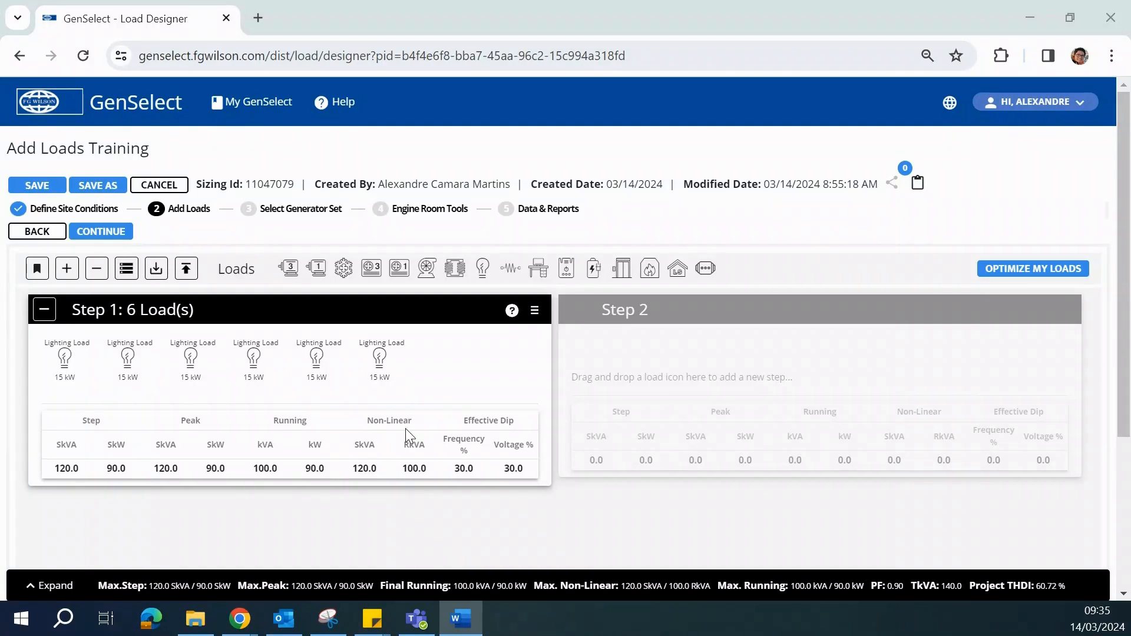
- Copy the last lighting load of Step 1 into a new Step 2
left_click(381, 357)
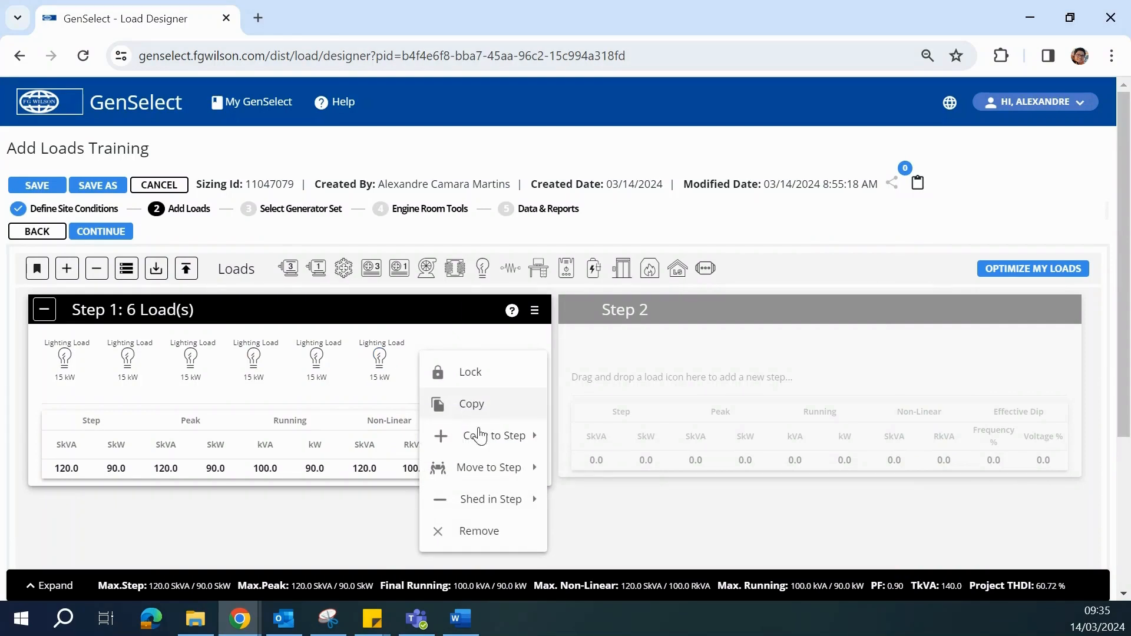
mouse_move(505, 442)
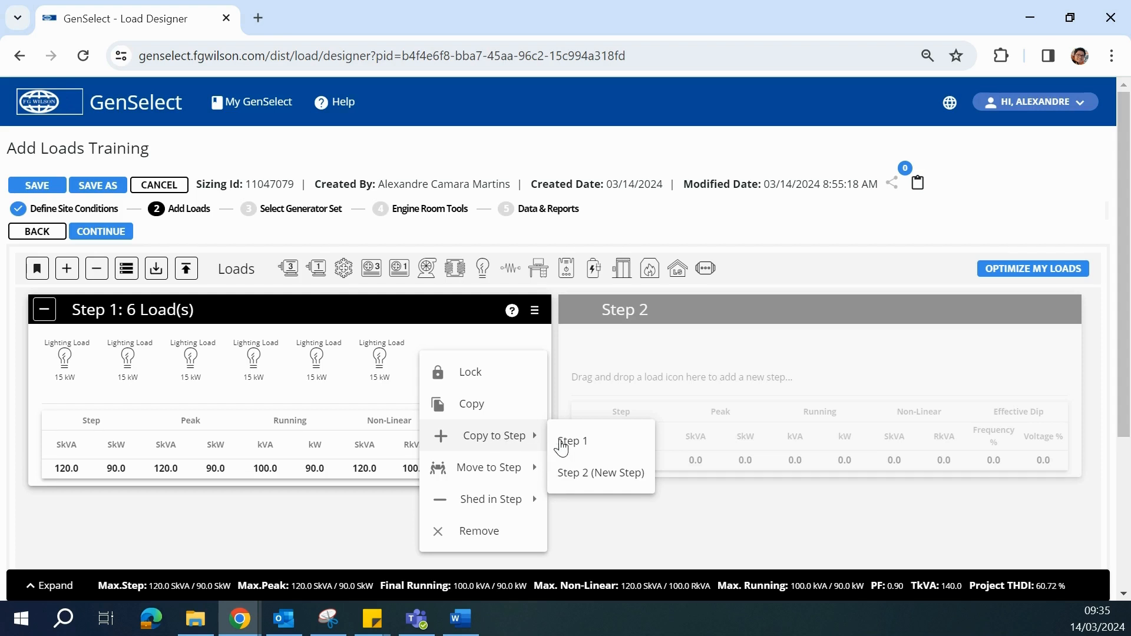
left_click(613, 478)
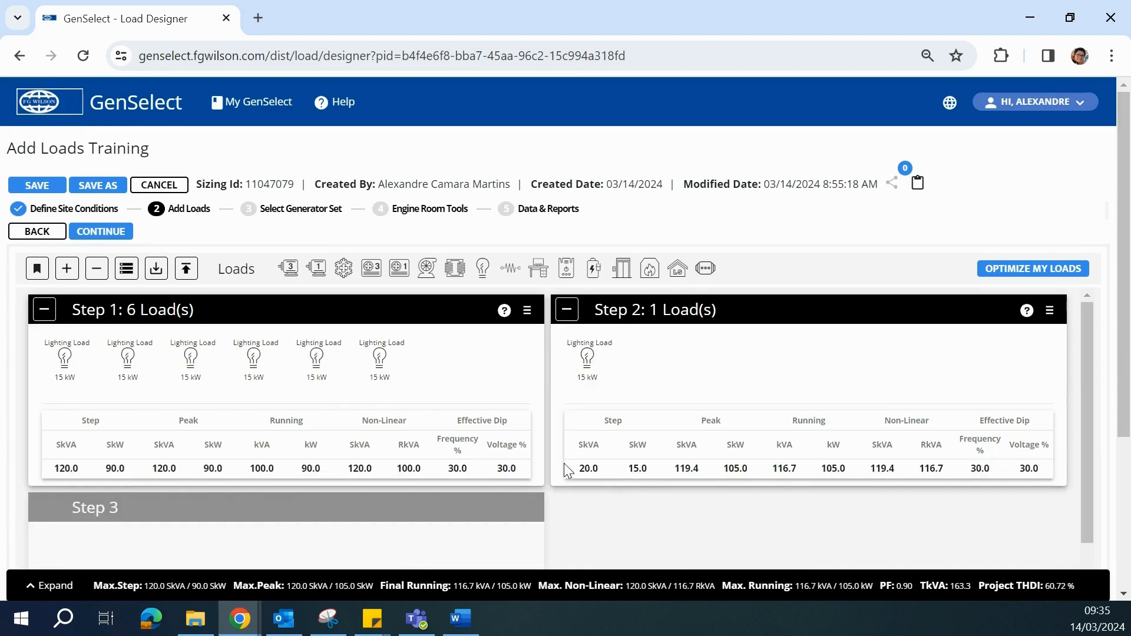
- Move the last two lighting loads of Step 1 to Step 3, creating that step with the first one
right_click(380, 357)
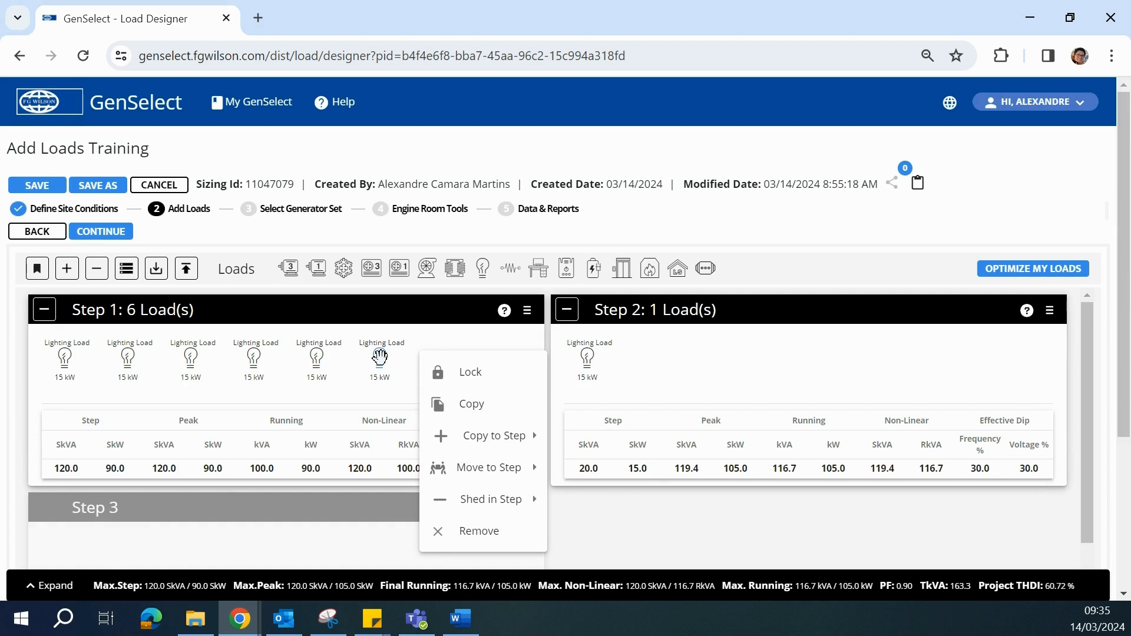
mouse_move(496, 479)
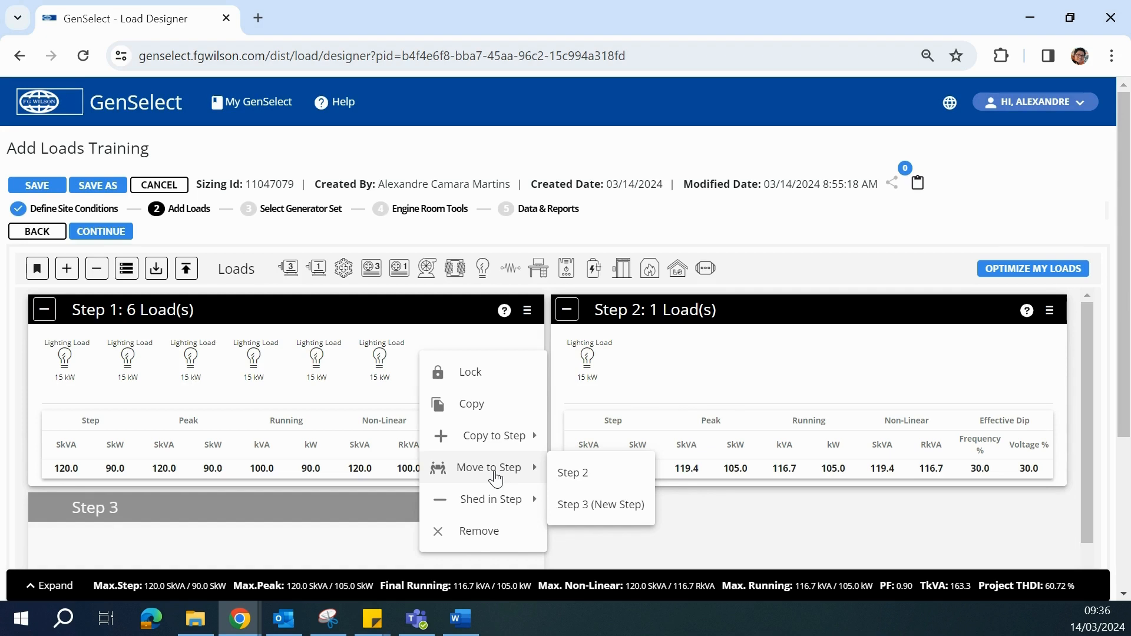
left_click(635, 508)
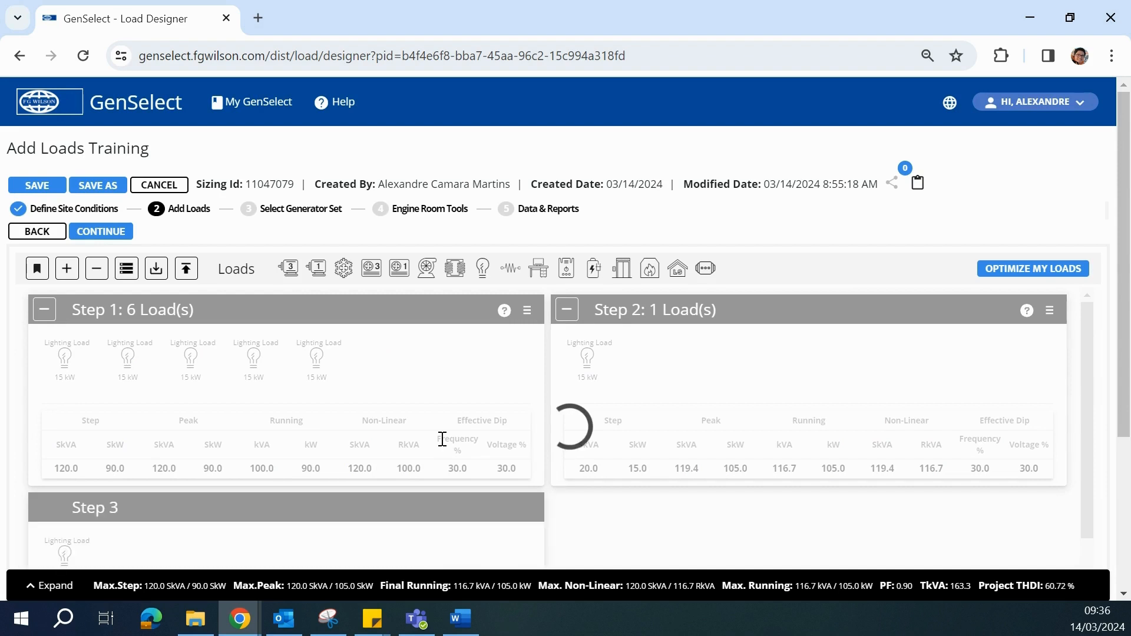
scroll(330, 345, "down", 2)
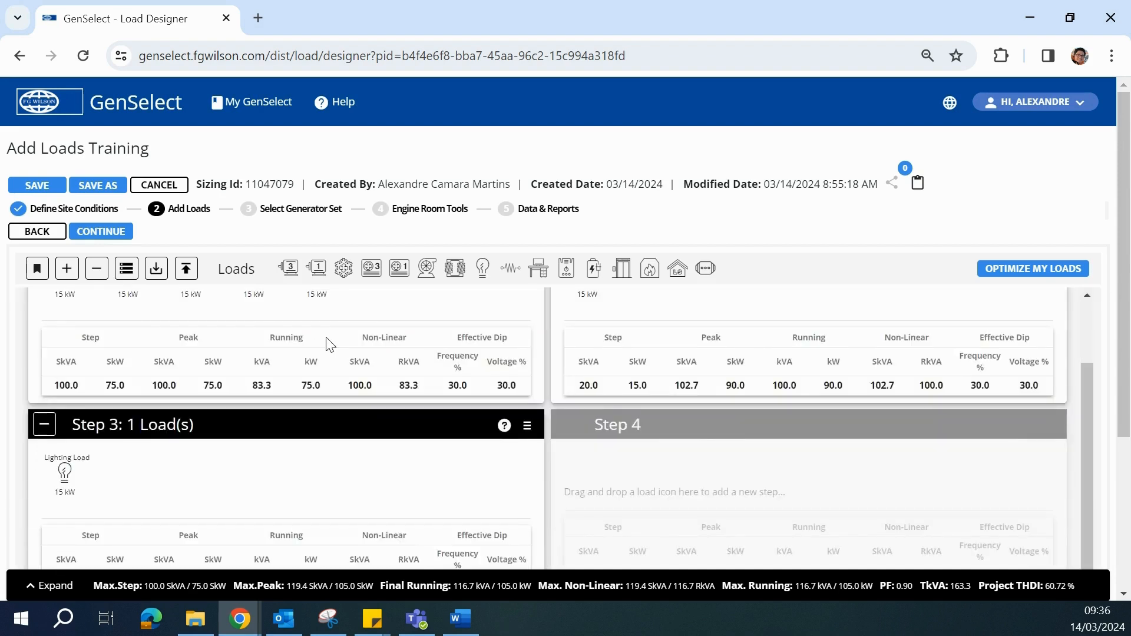
scroll(322, 357, "up", 2)
left_click_drag(319, 360, 208, 534)
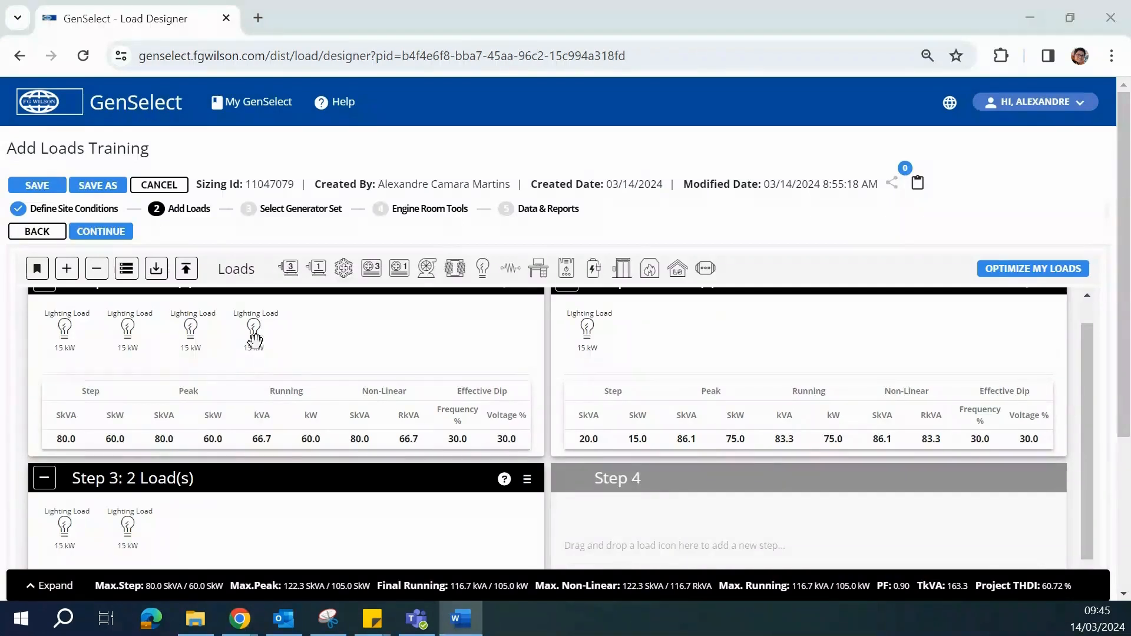
- Shed the last lighting load of Step 1 in Step 2
right_click(255, 340)
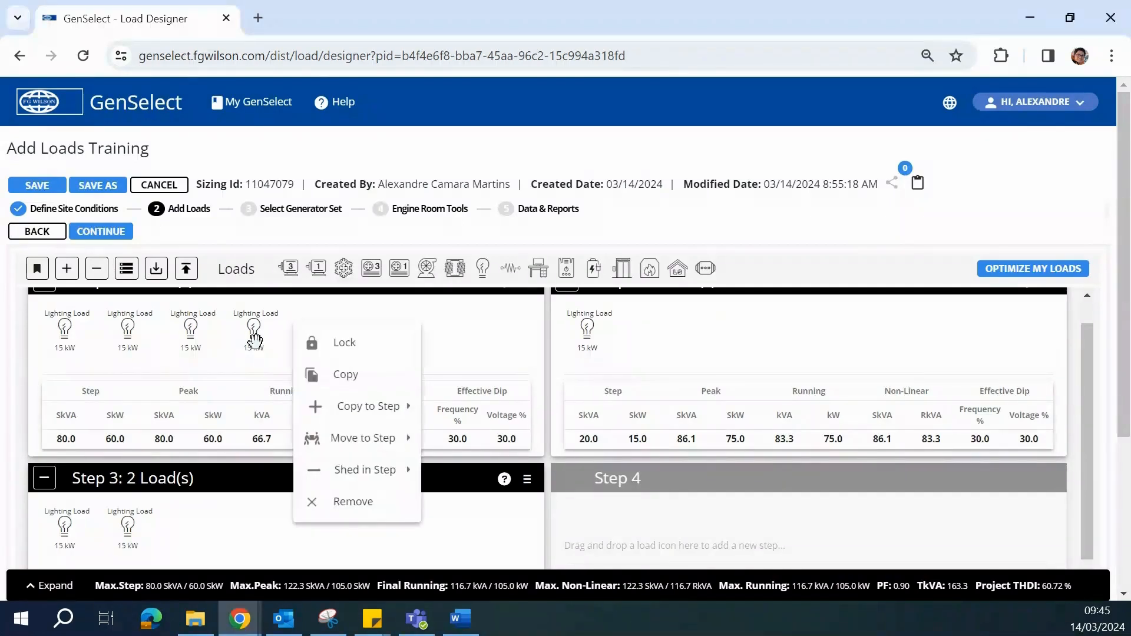
mouse_move(368, 484)
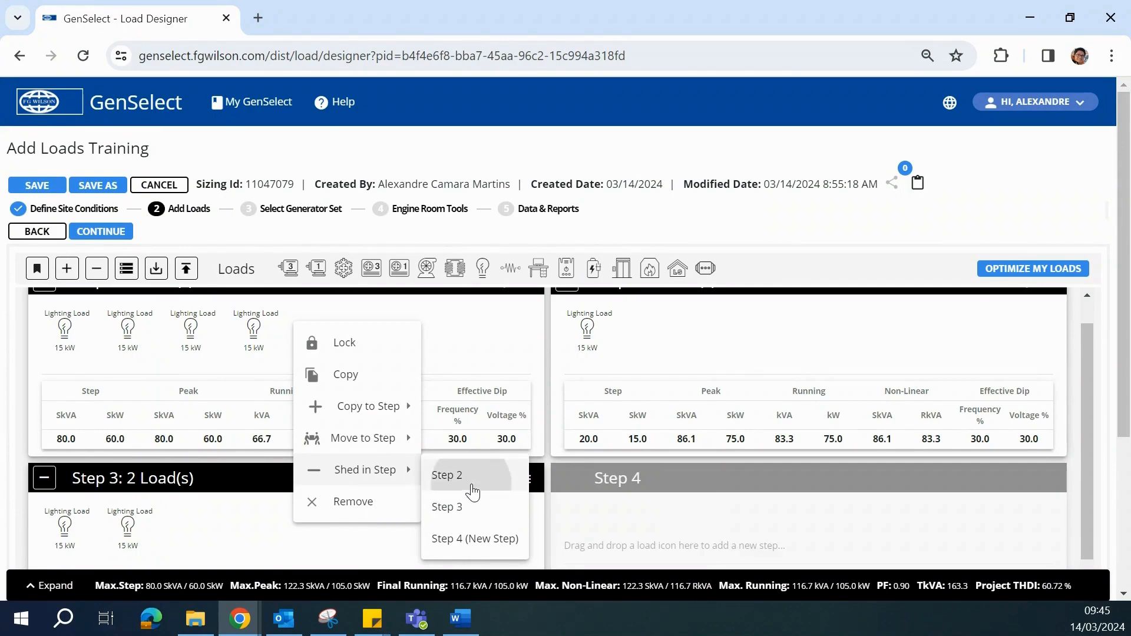
left_click(442, 475)
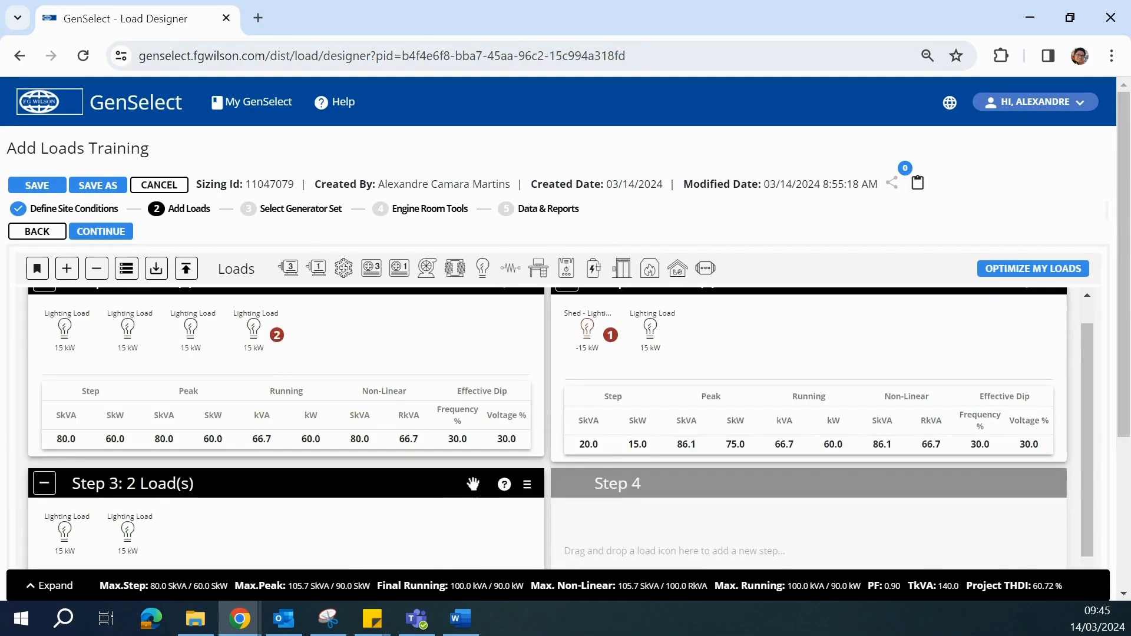
- Remove the second lighting load from Step 3
scroll(306, 408, "down", 1)
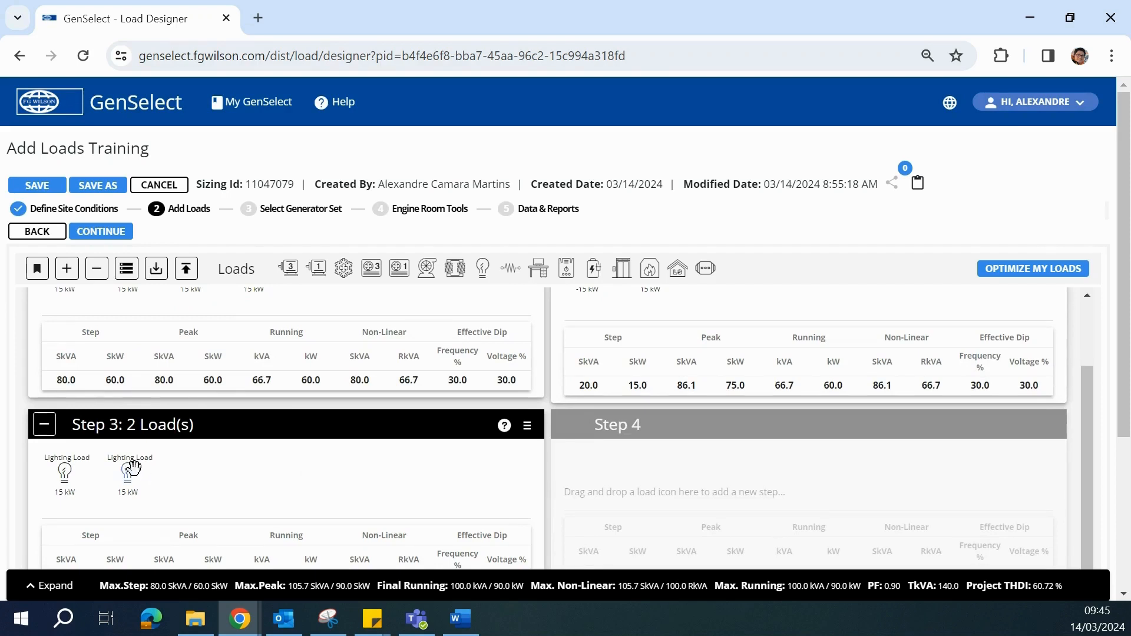
left_click(130, 470)
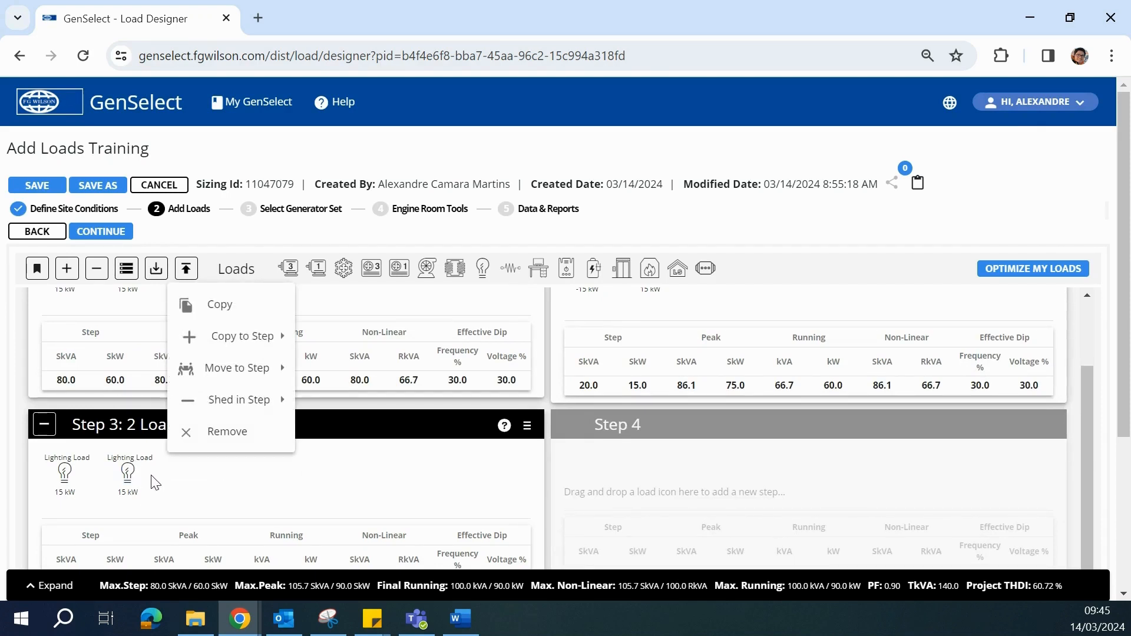
left_click(250, 437)
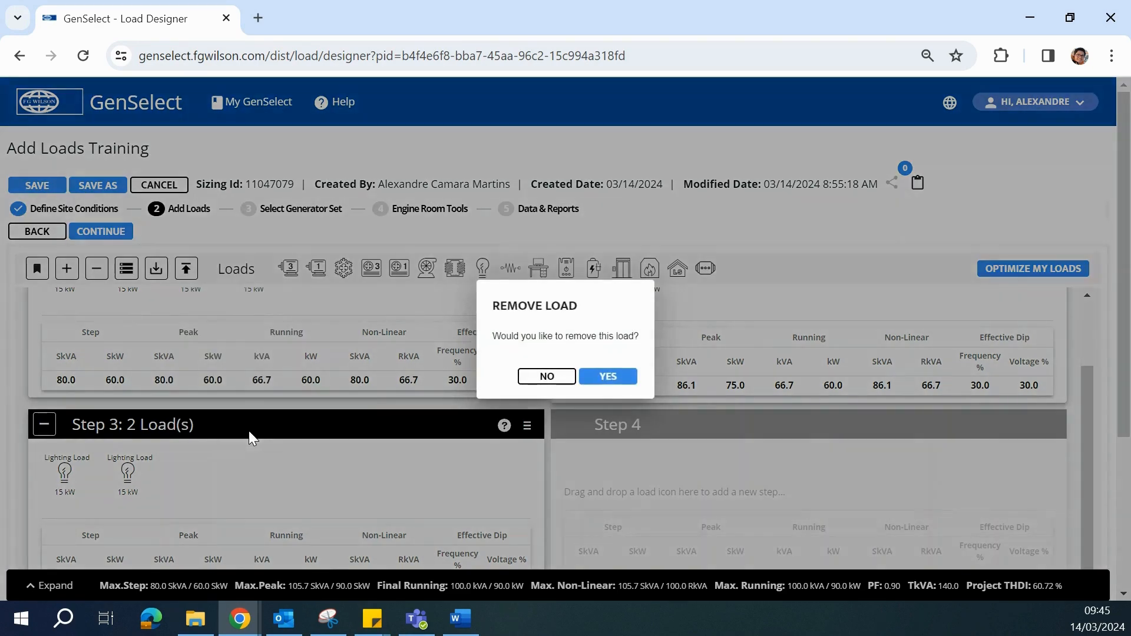
left_click(618, 378)
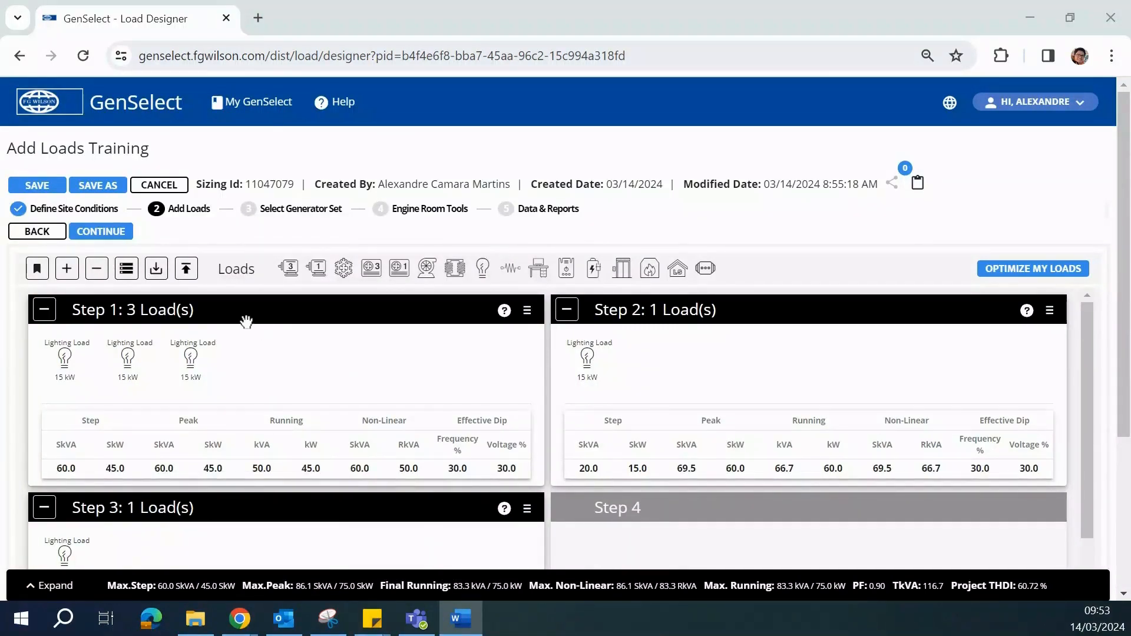
- Collapse and re-expand Step 1, and bulk-copy its first two lighting loads with one copy each
left_click(45, 310)
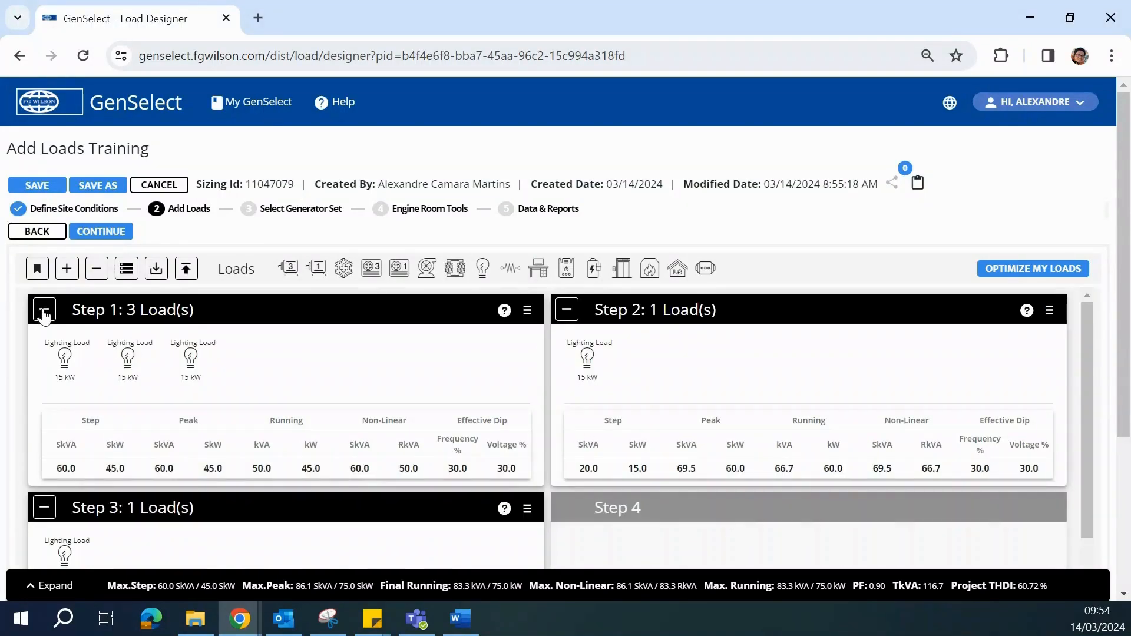
left_click(45, 310)
left_click(528, 312)
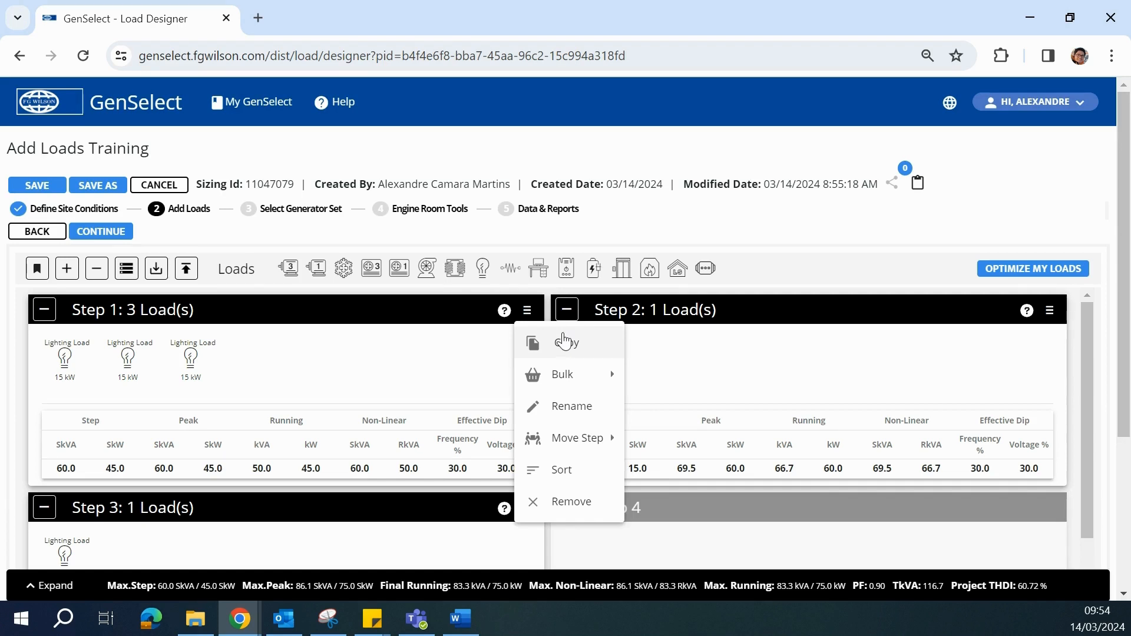
mouse_move(578, 380)
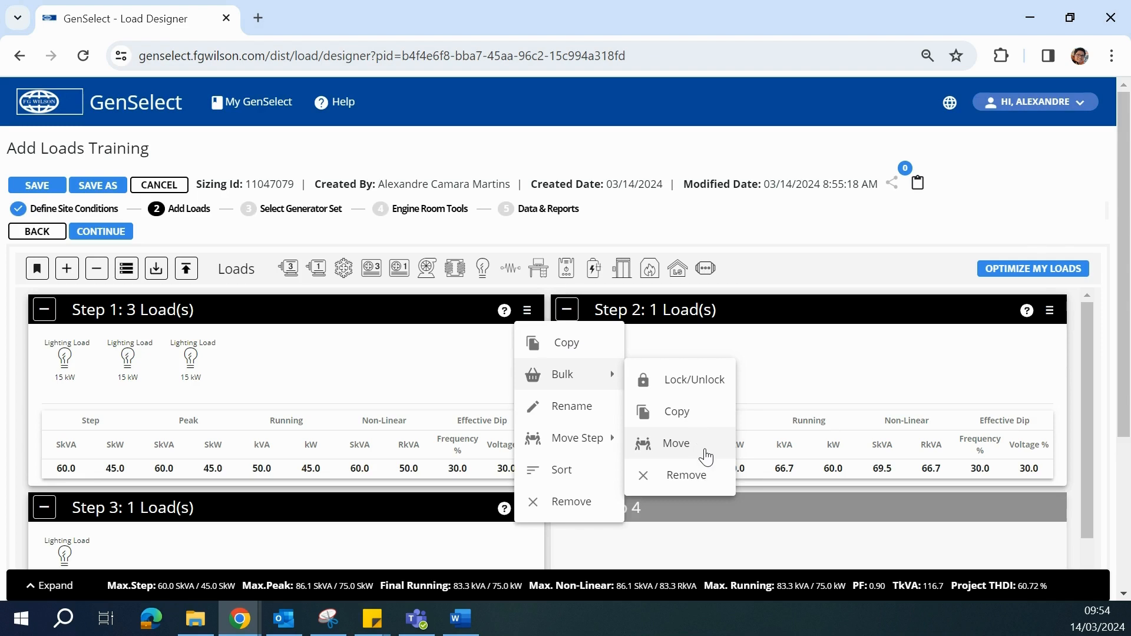
left_click(701, 419)
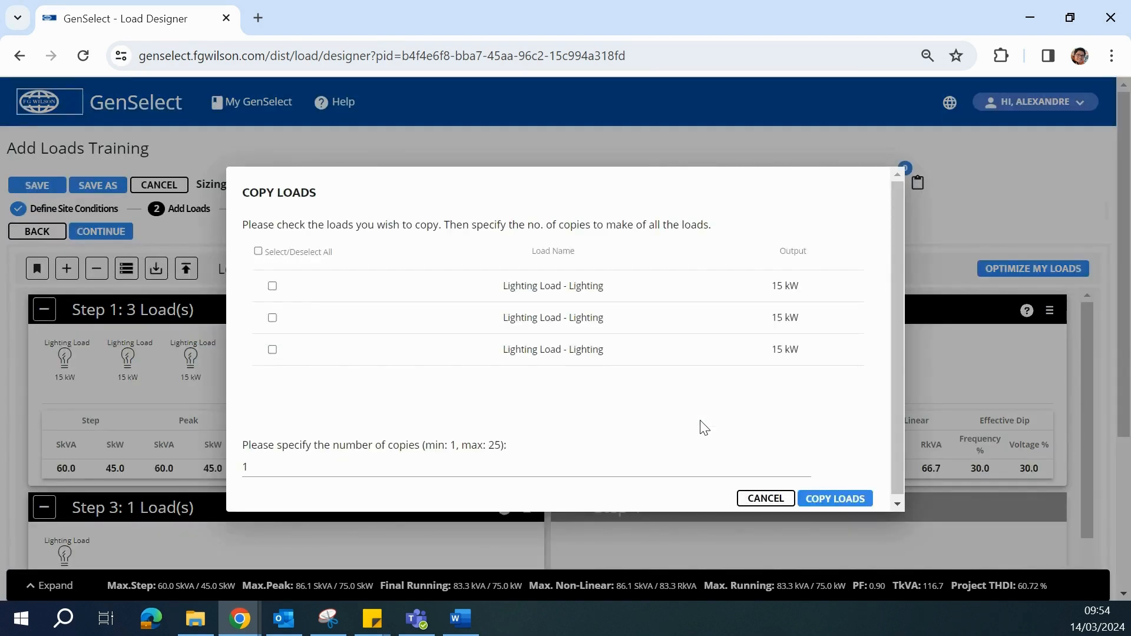
left_click(272, 286)
left_click(272, 317)
left_click(812, 507)
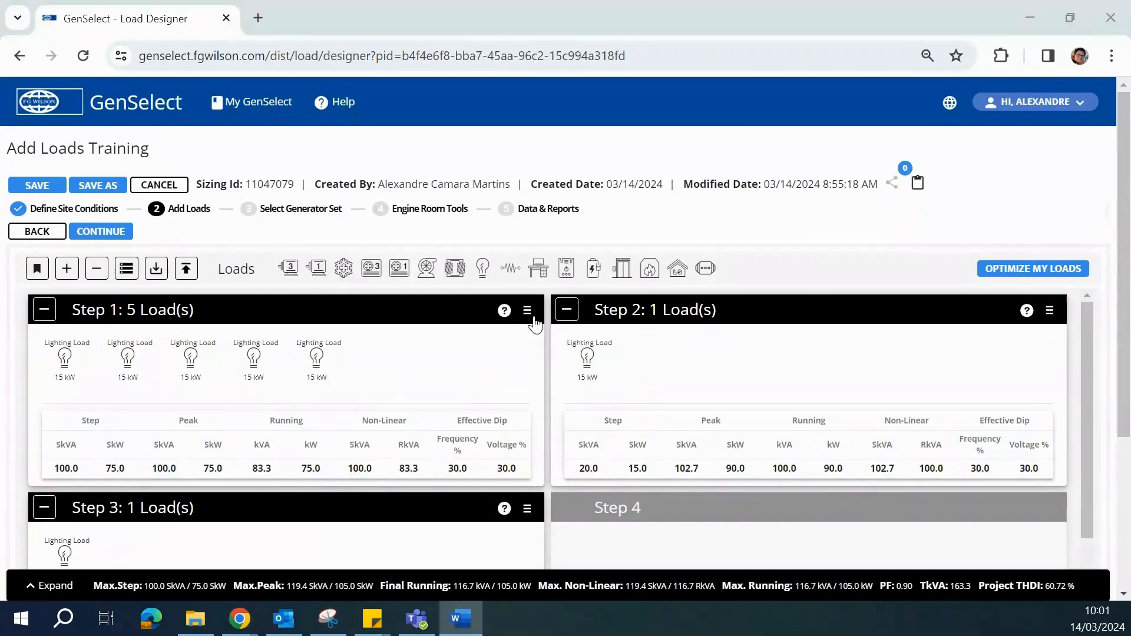
- Rename Step 1 as "Group Load 1"
left_click(528, 310)
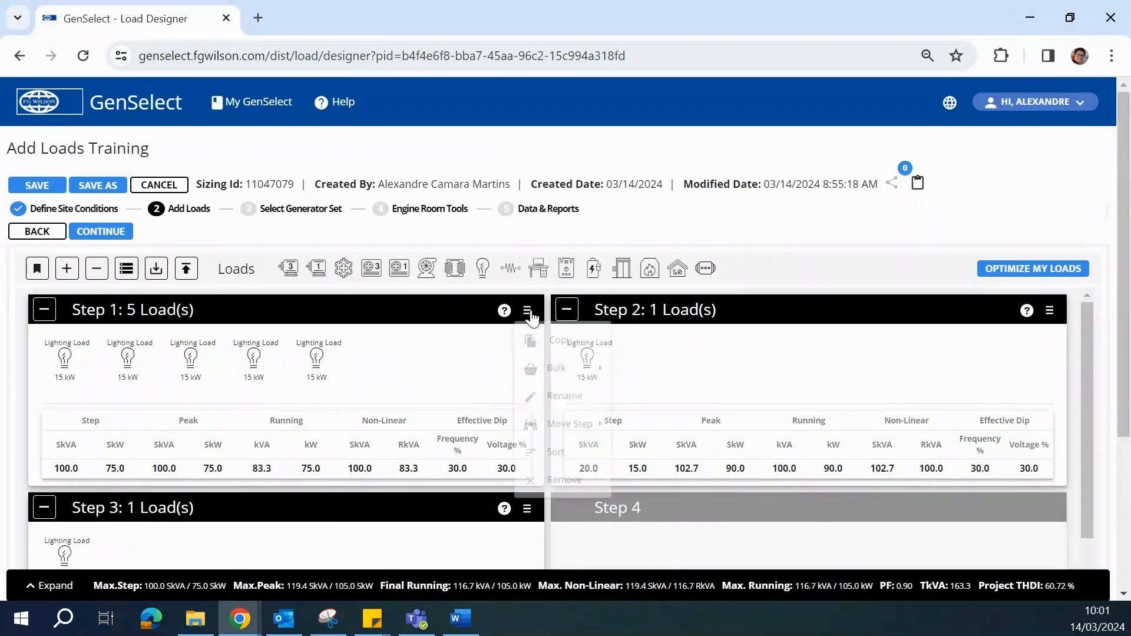
mouse_move(571, 392)
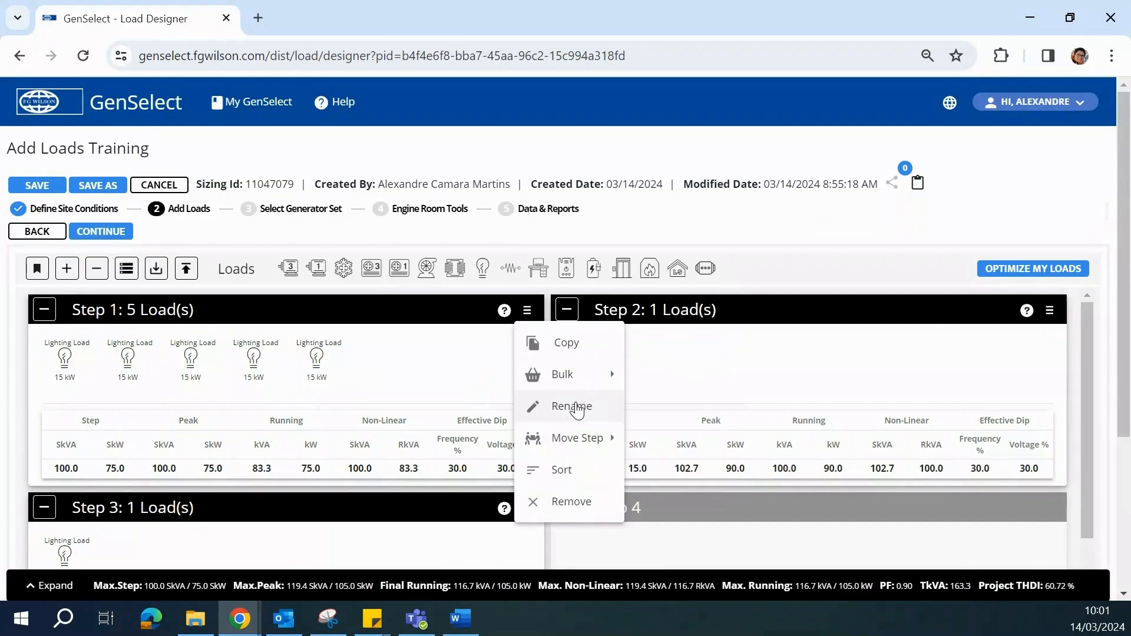
left_click(577, 407)
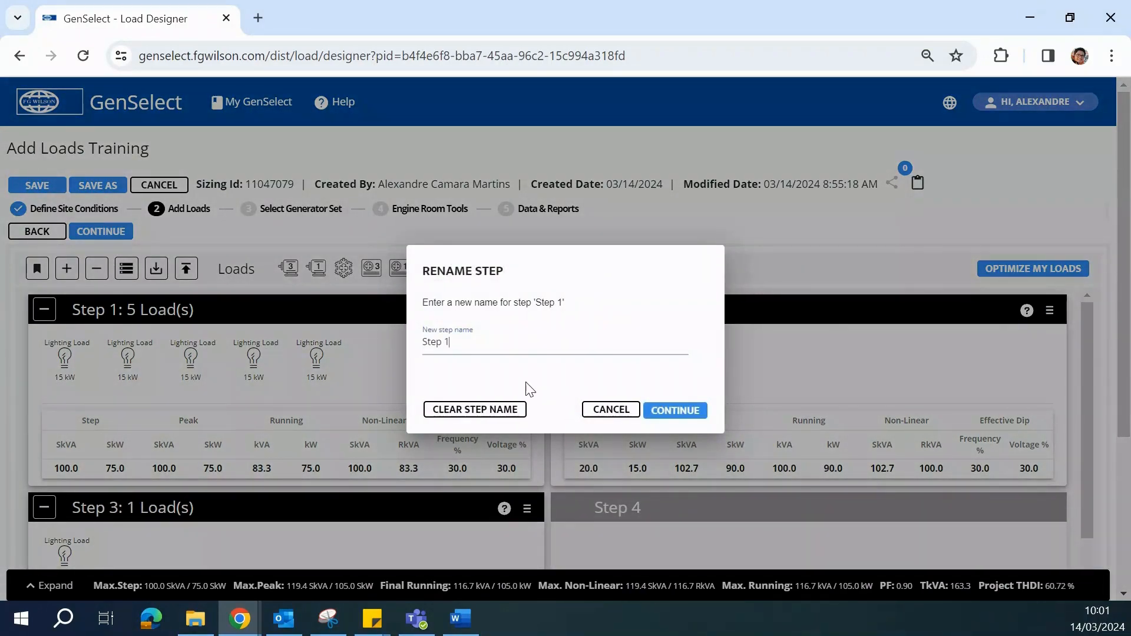
triple_click(472, 345)
type("Group Load 1")
left_click(687, 417)
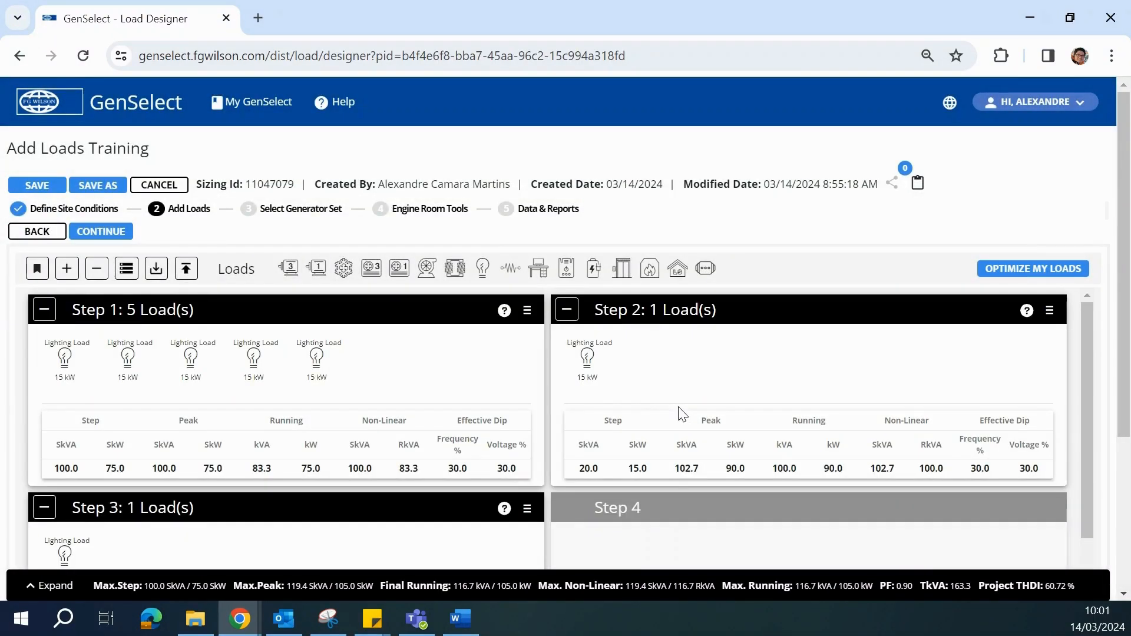
- Sort the loads in Group Load 1 by Starting kW (High - Low)
left_click(529, 311)
mouse_move(580, 439)
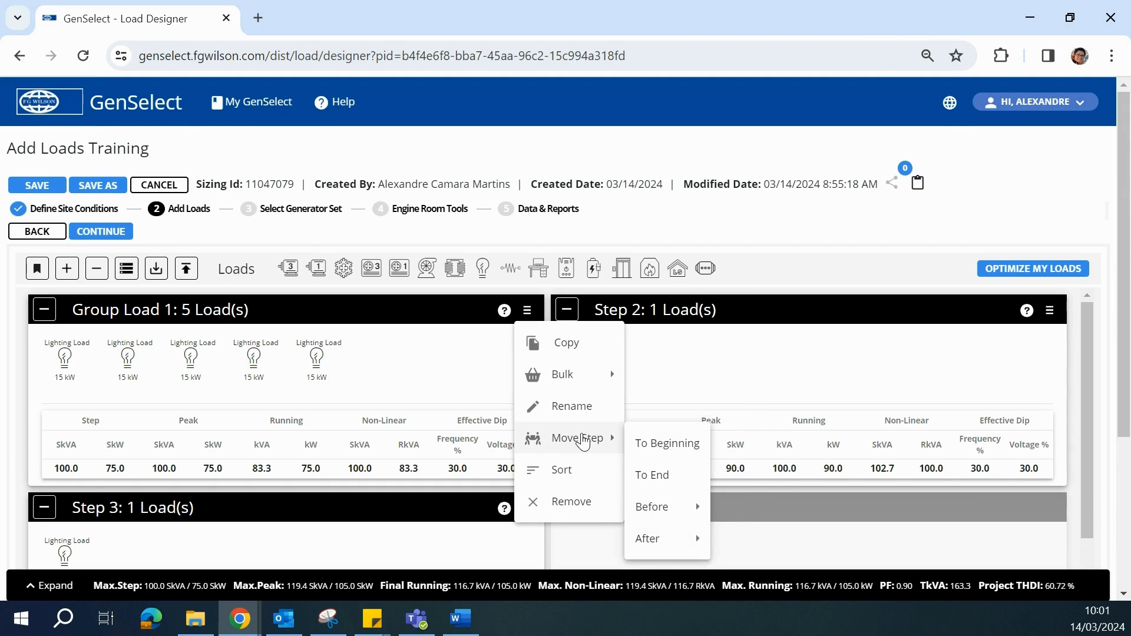
mouse_move(677, 511)
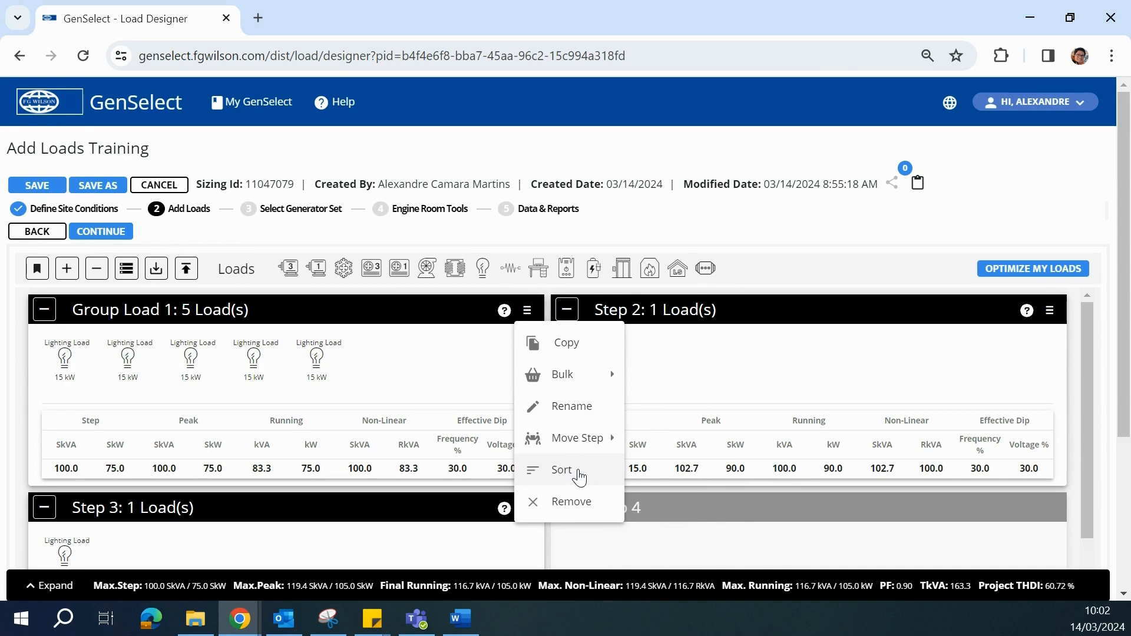
left_click(580, 479)
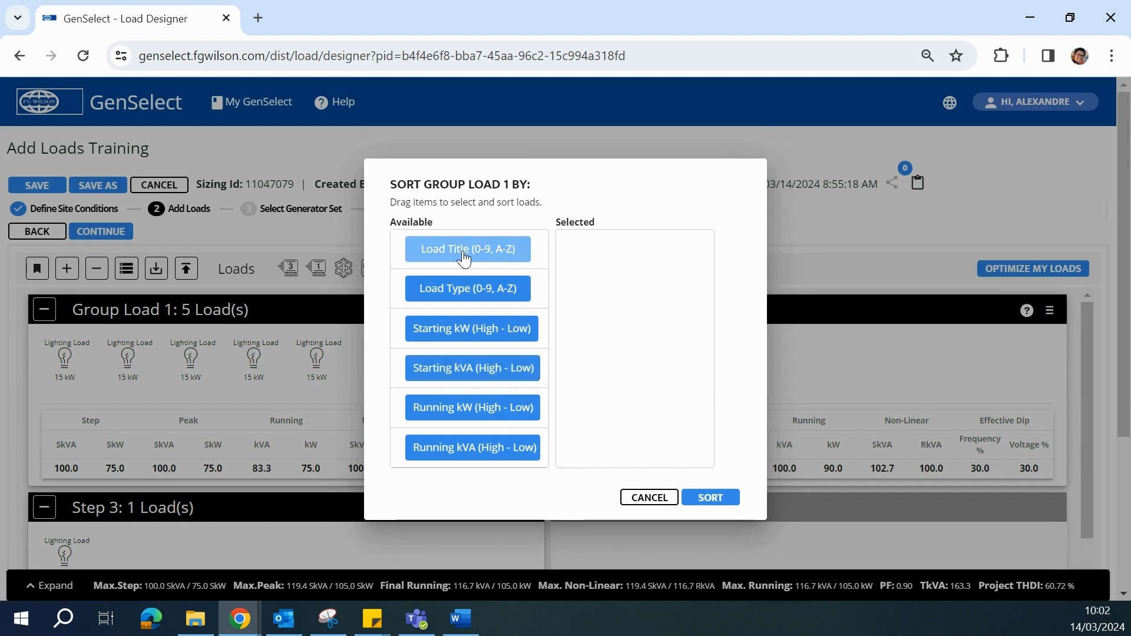
left_click_drag(471, 328, 591, 309)
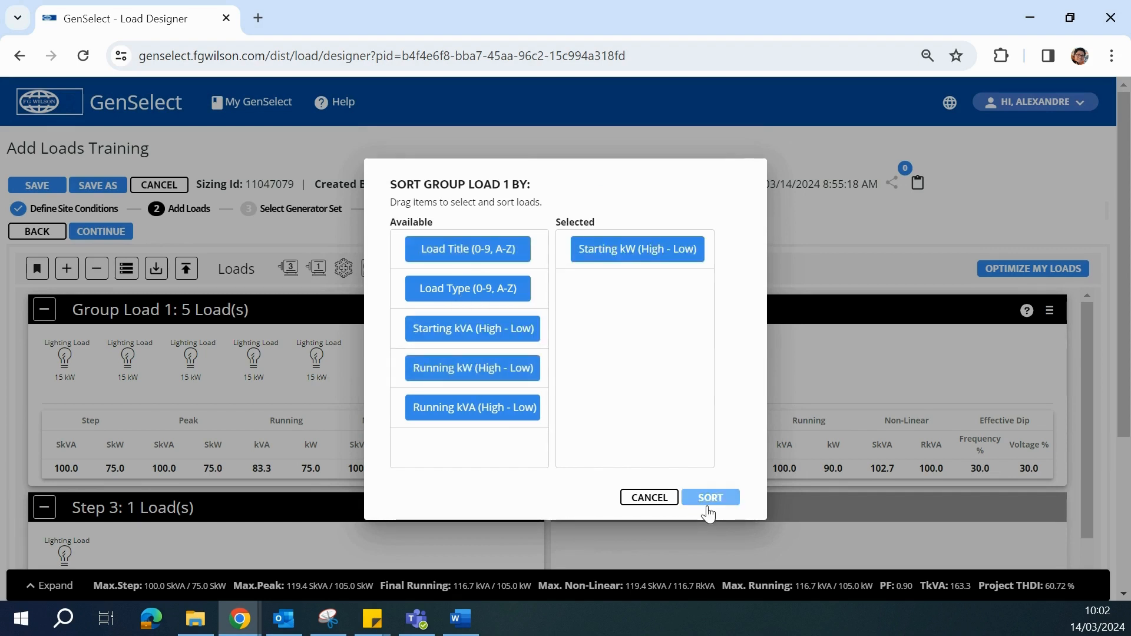
left_click(710, 498)
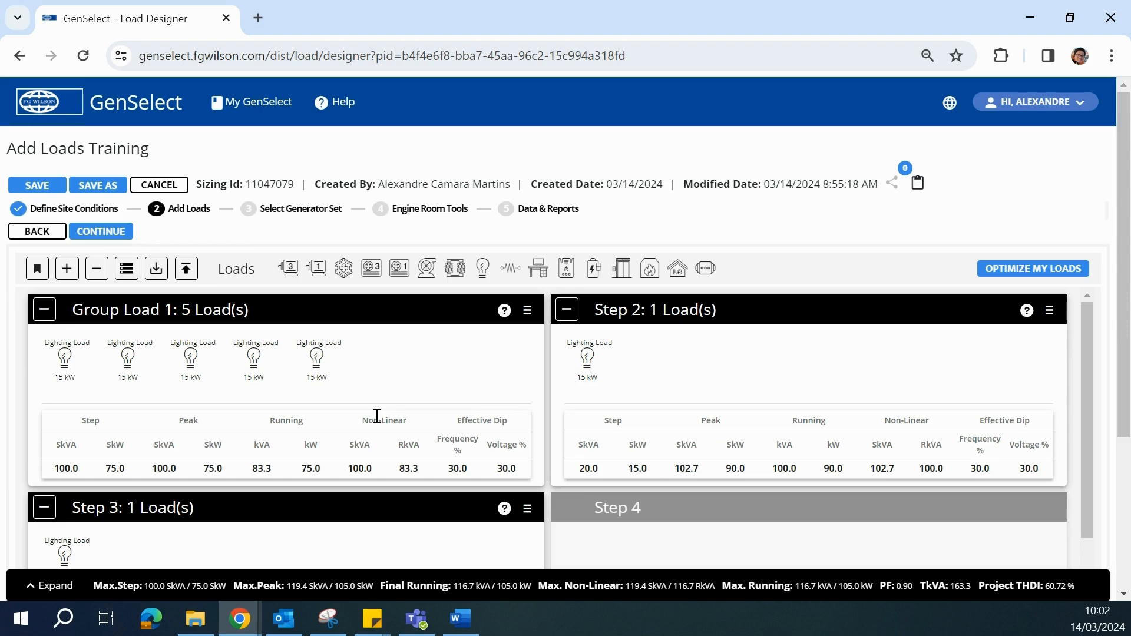
left_click(526, 312)
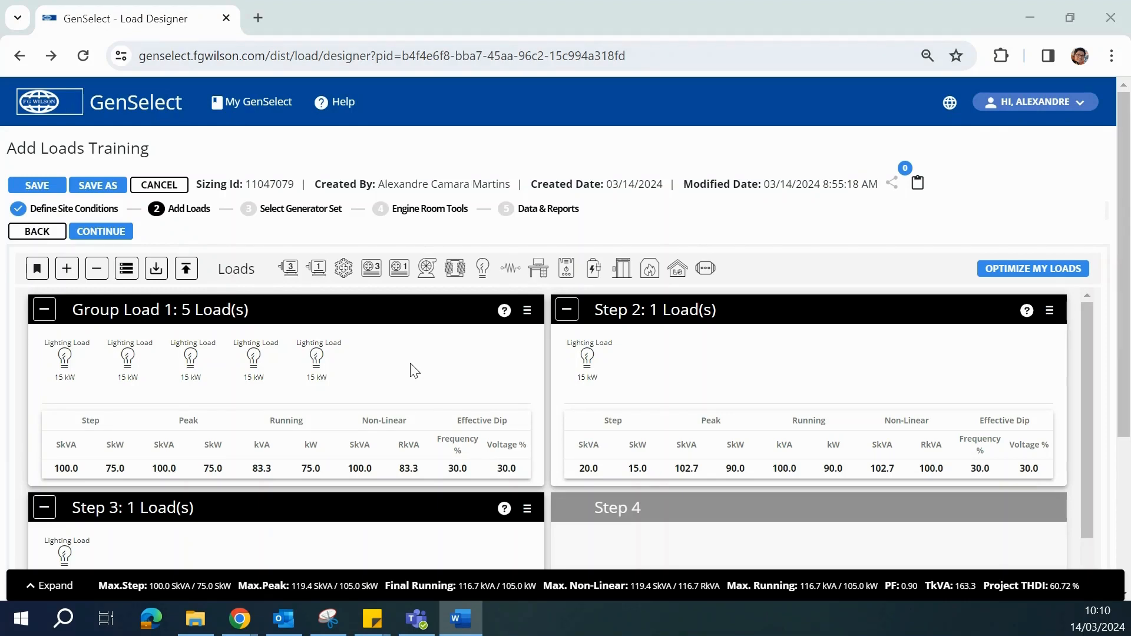
- Start a bulk load entry with a Lighting load in step 1 and set its rating to 15 kW
left_click(134, 274)
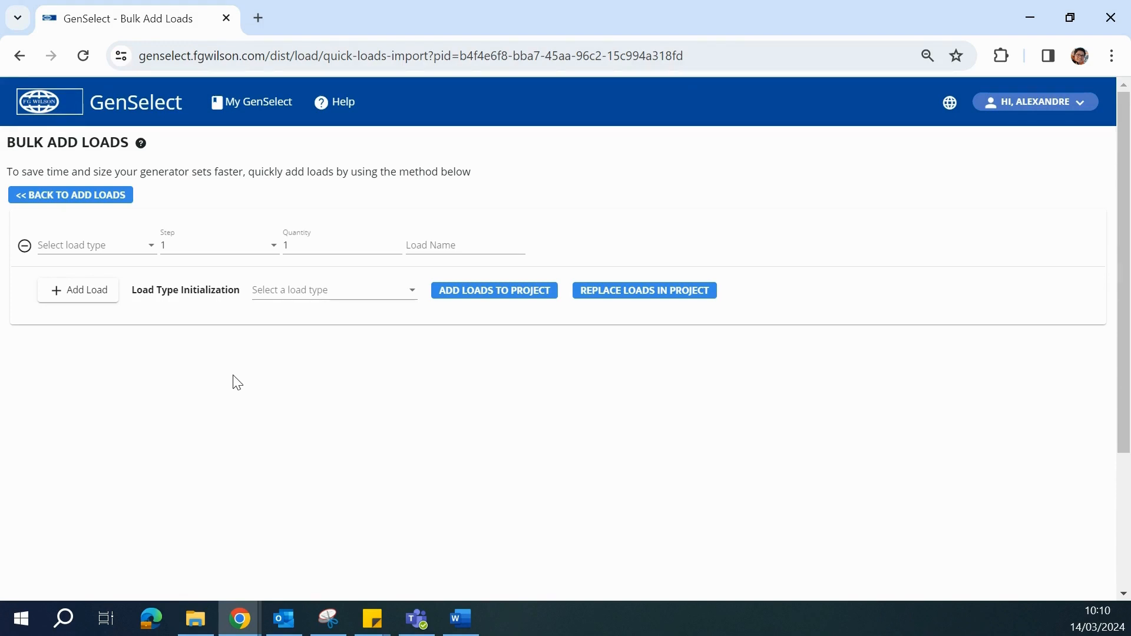
left_click(147, 248)
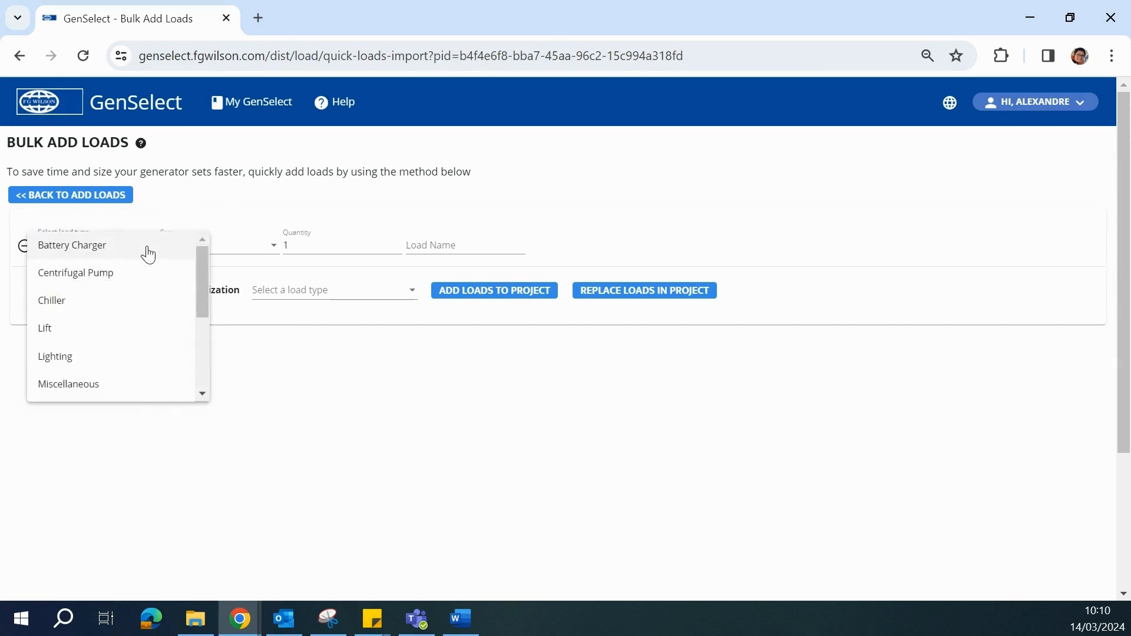
left_click(66, 358)
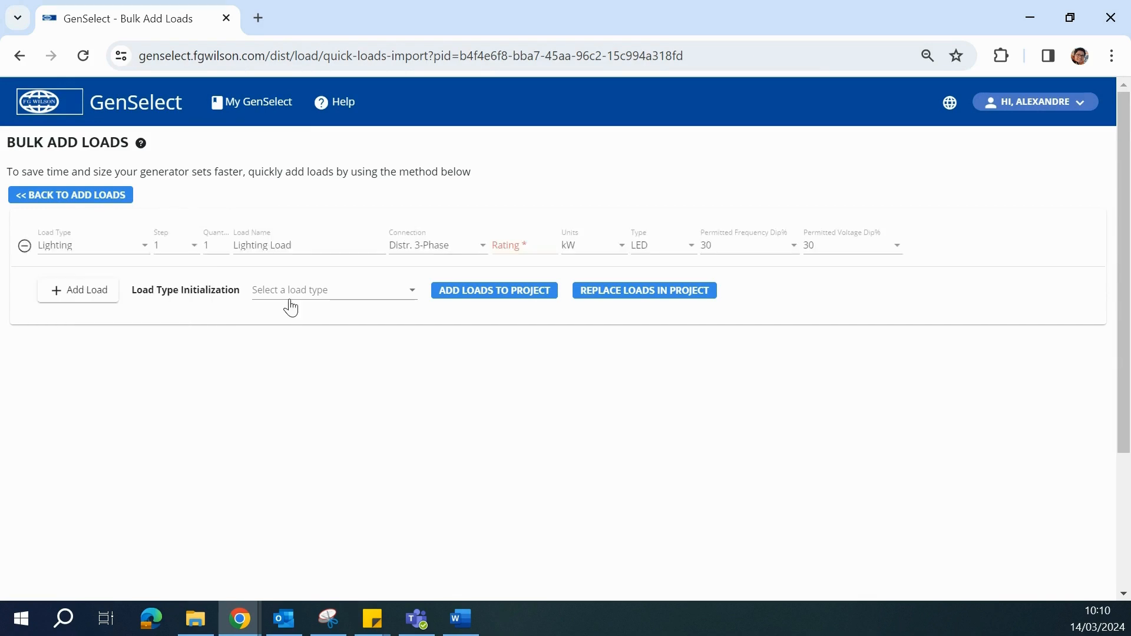
left_click(201, 258)
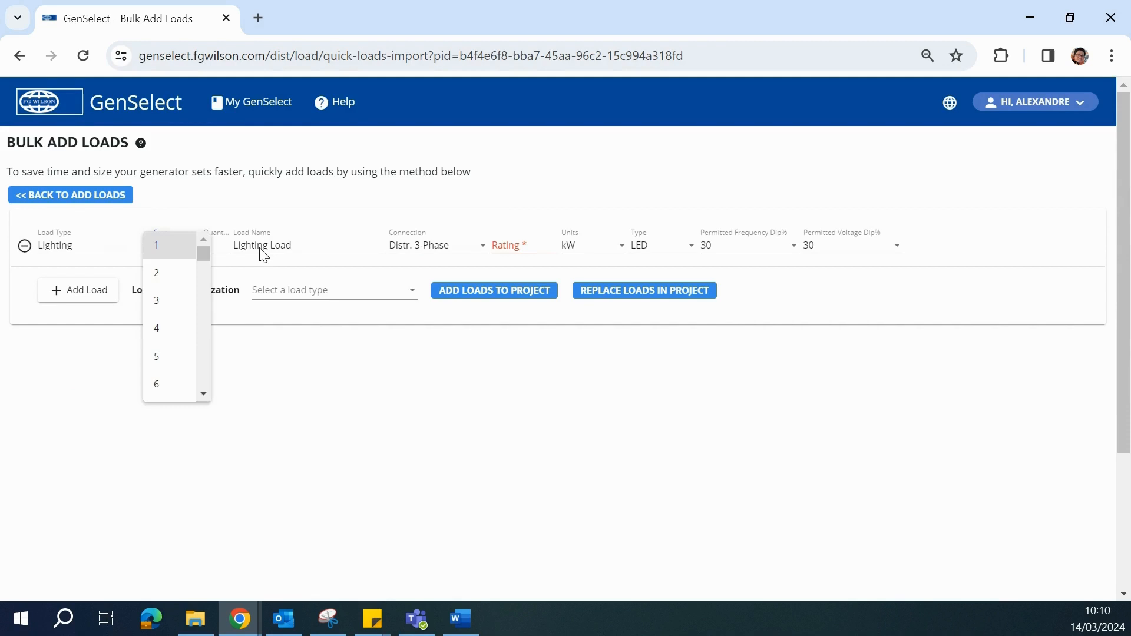
left_click(511, 250)
left_click(512, 246)
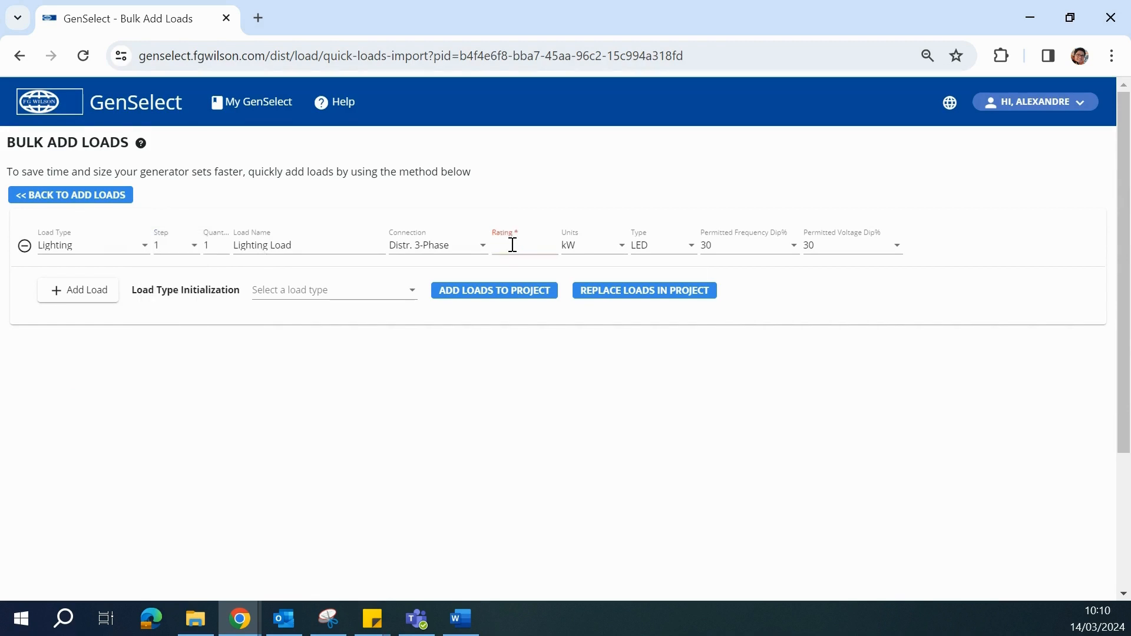
type("15")
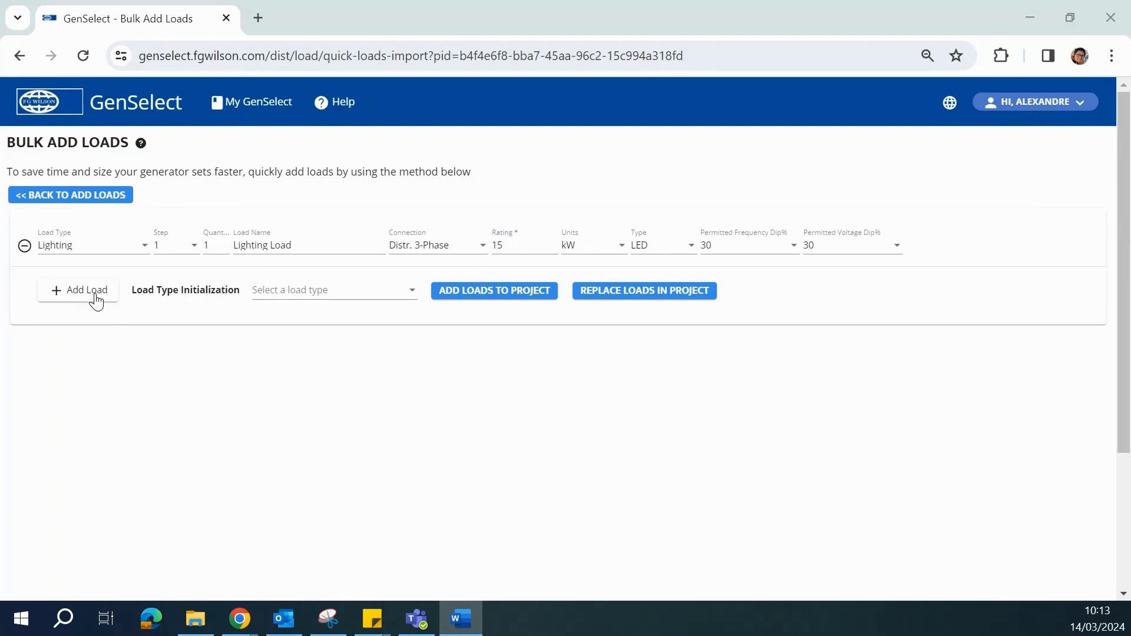
- Append a Resistive load rated 100 kW to the bulk list and add the listed loads to the project
left_click(305, 300)
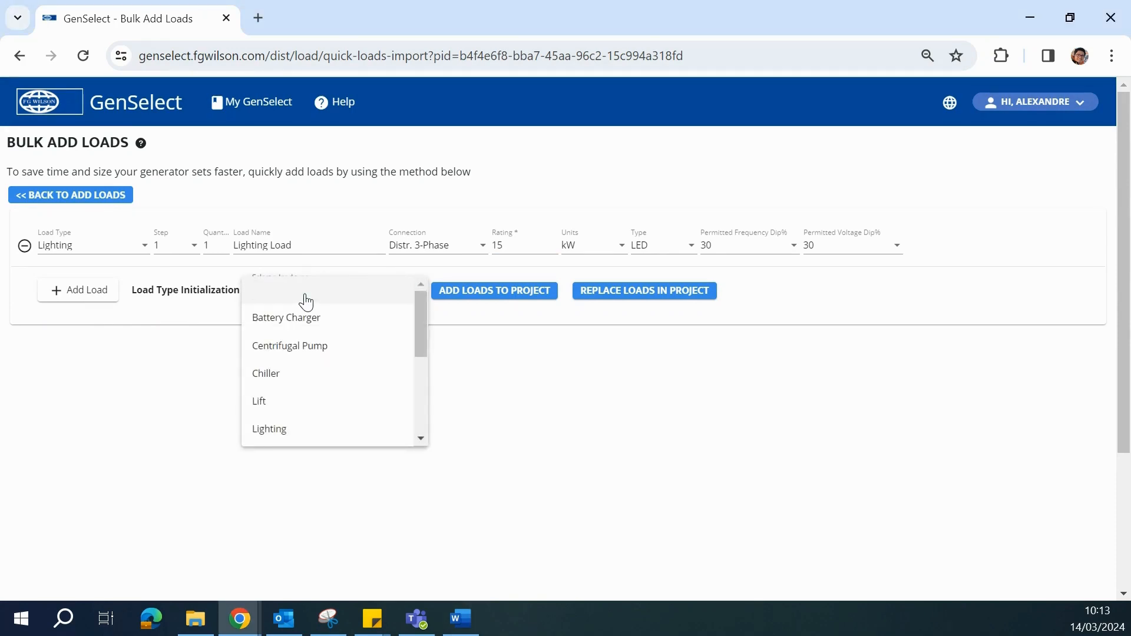
scroll(311, 383, "down", 2)
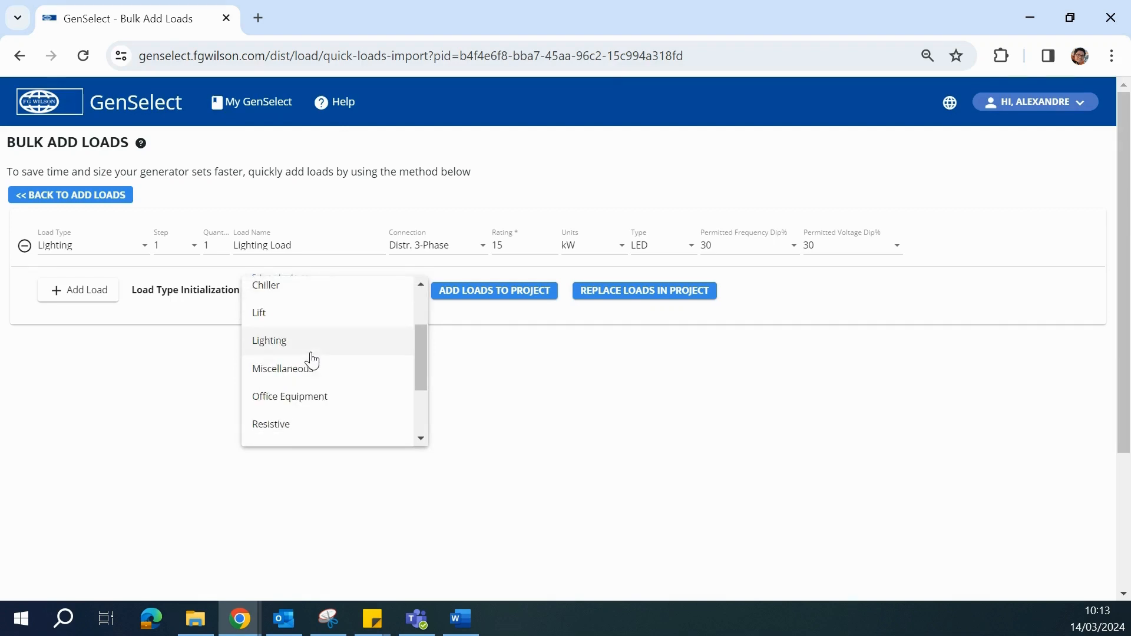
left_click(299, 428)
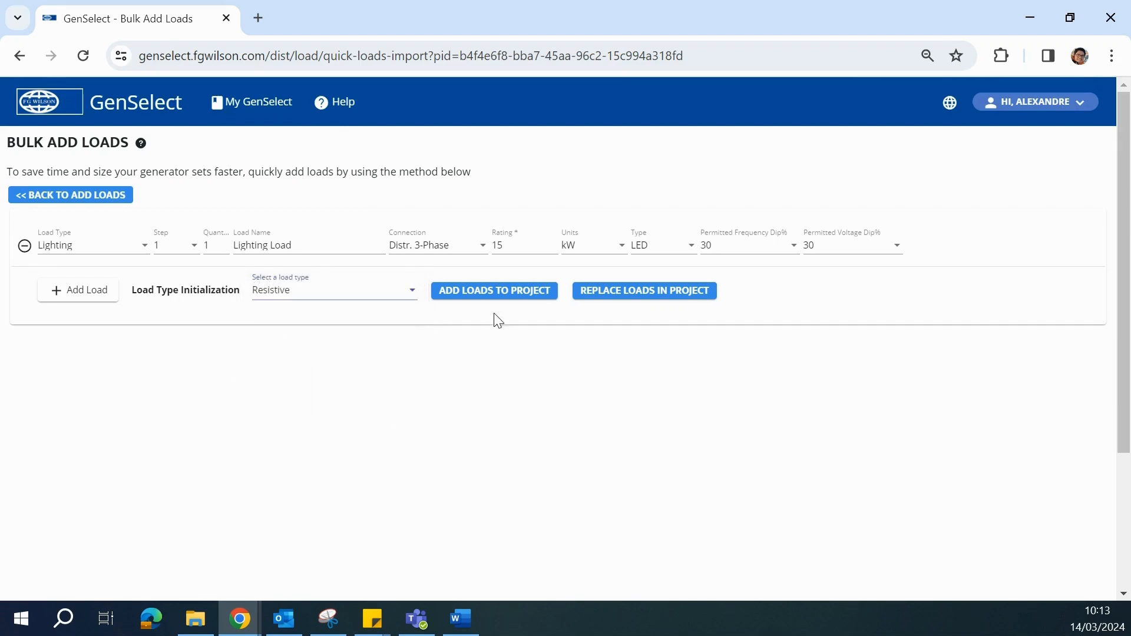
left_click(491, 297)
left_click(65, 291)
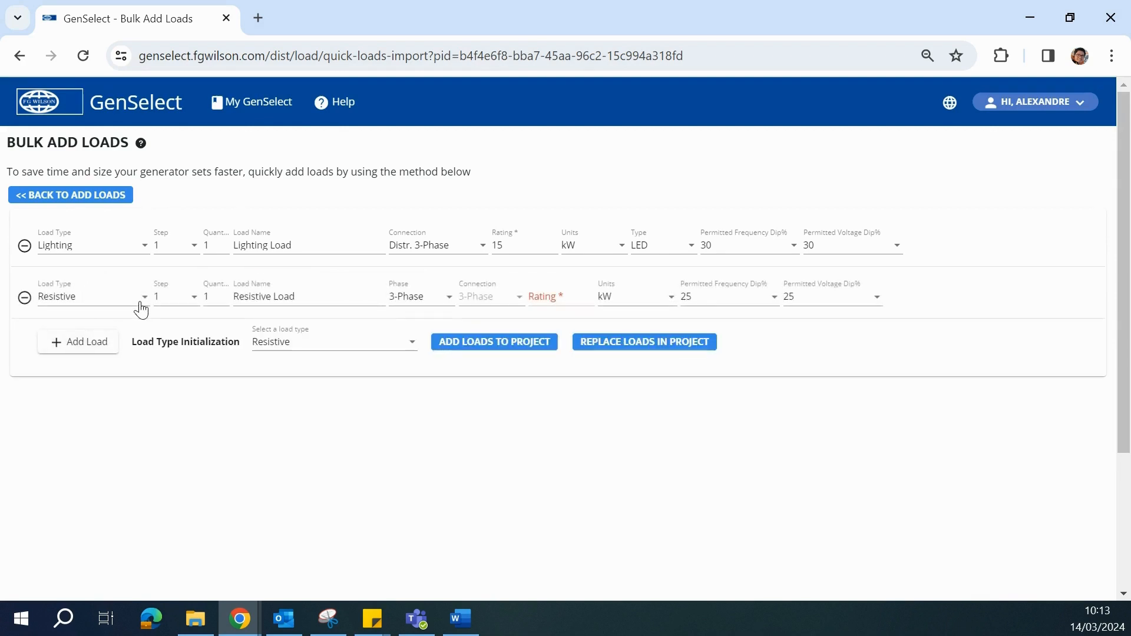
left_click(550, 301)
type("100")
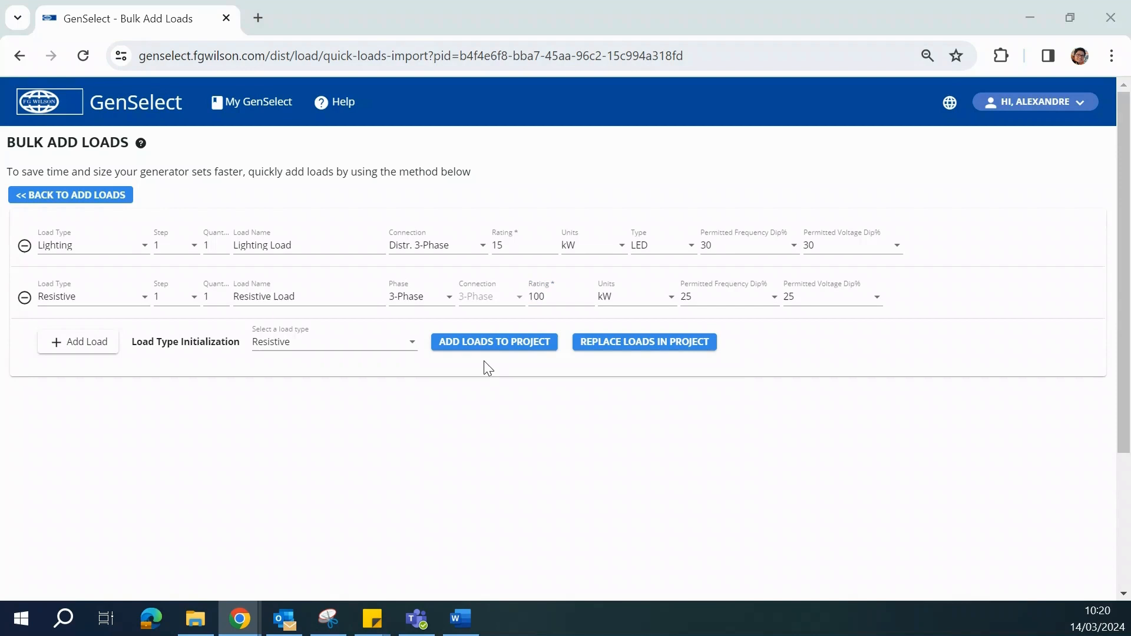
left_click(492, 347)
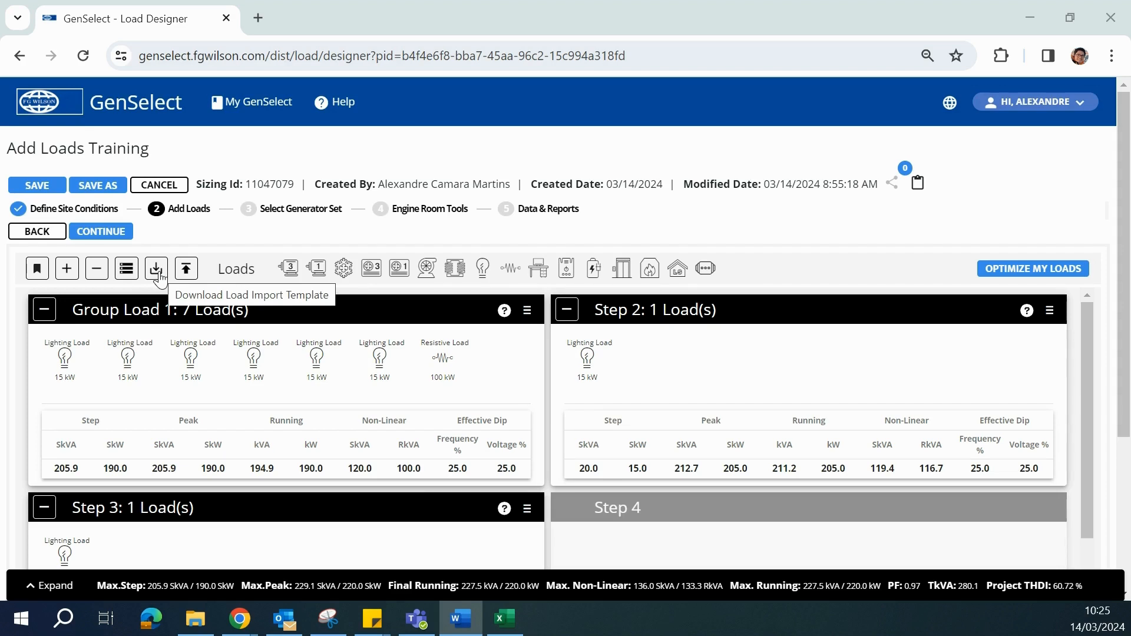
- Switch to the GenSelect_LoadTemplate_ThreePhase workbook in Excel and examine its Instructions and Three Phase Motor Load sheets
left_click(500, 608)
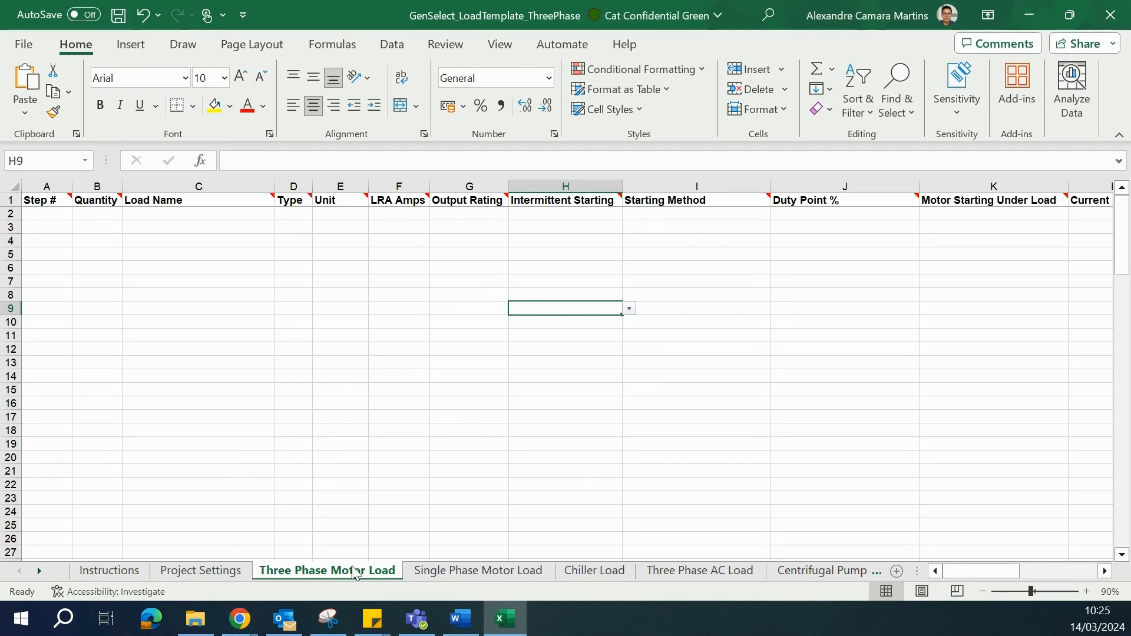
left_click(121, 575)
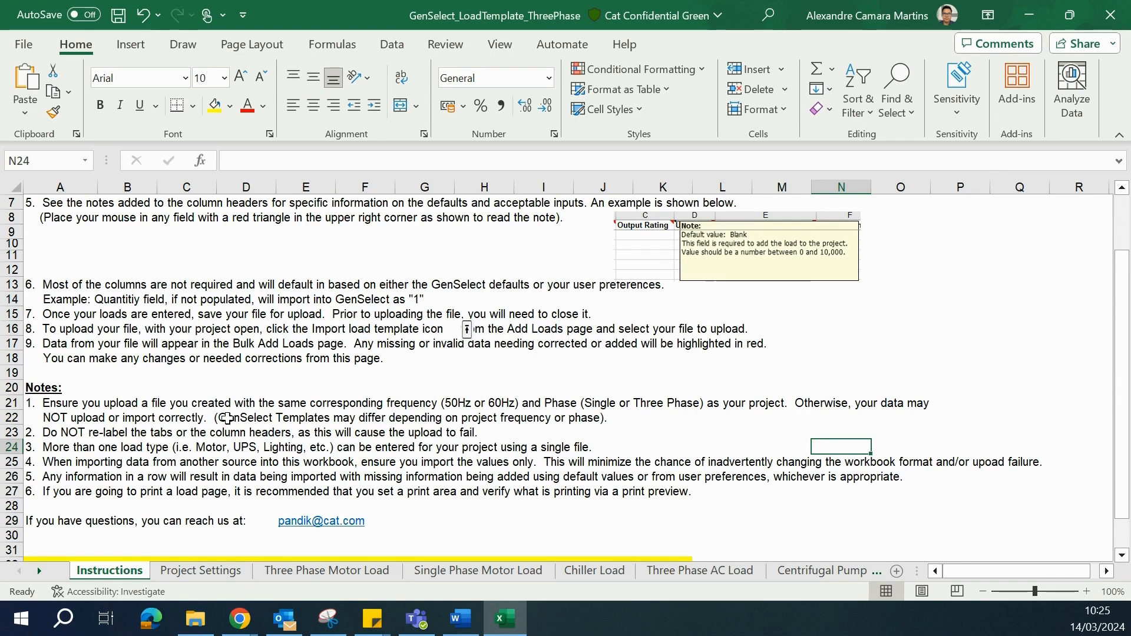
left_click(280, 575)
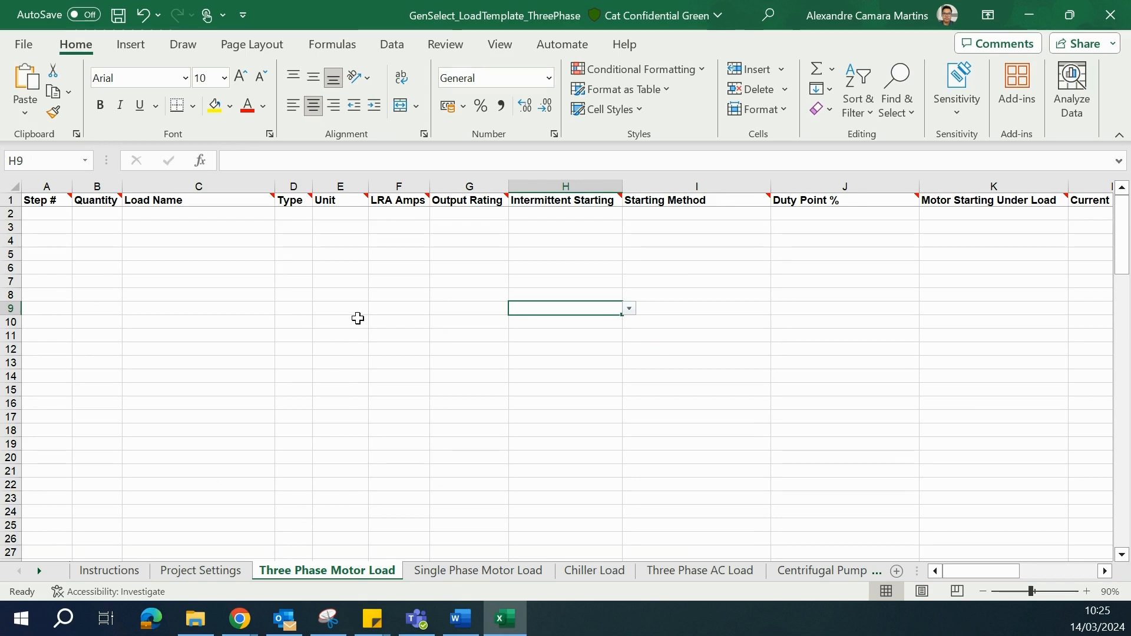
left_click(446, 219)
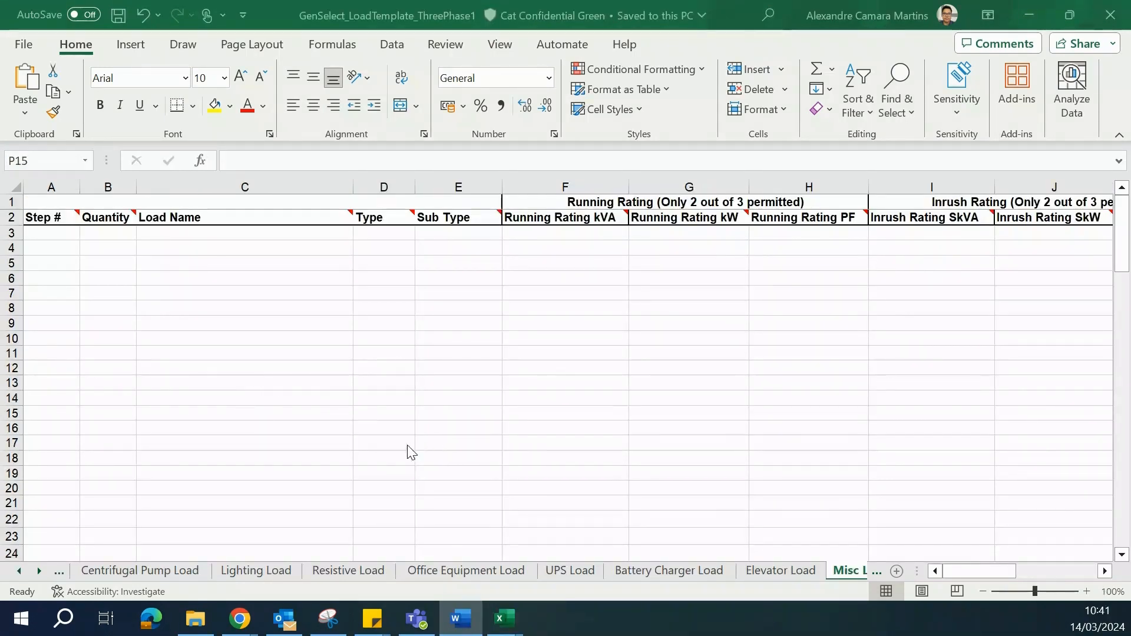
left_click(518, 617)
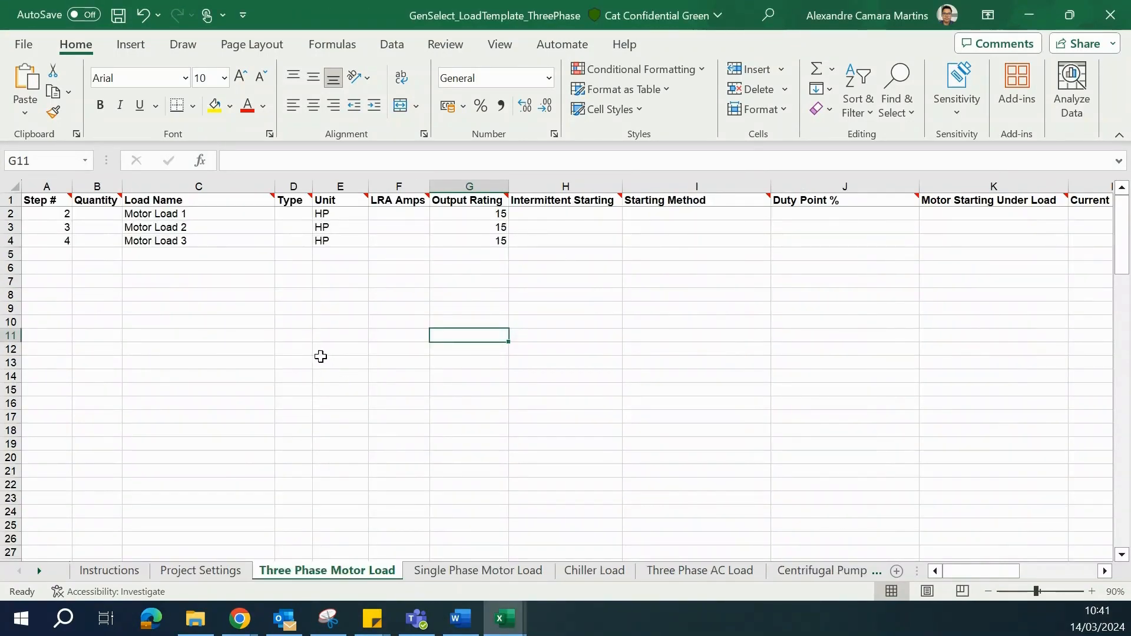
- Switch to the GenSelect Load Designer in Chrome and import the load template GenSelect_LoadTemplate_ThreePhase.xlsx
left_click(239, 619)
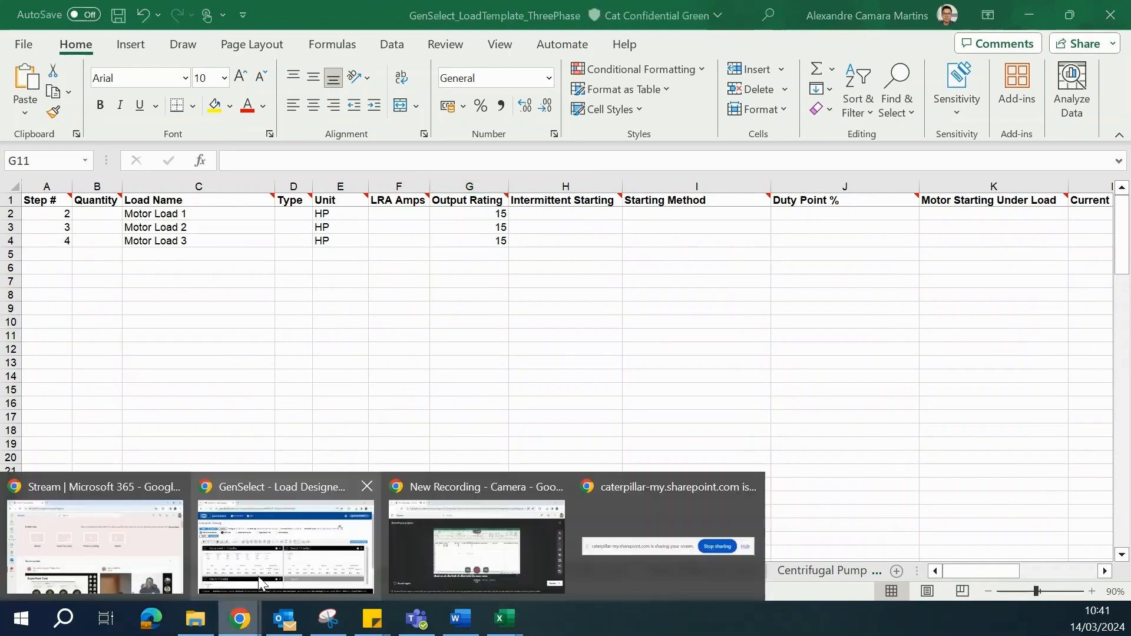
left_click(258, 577)
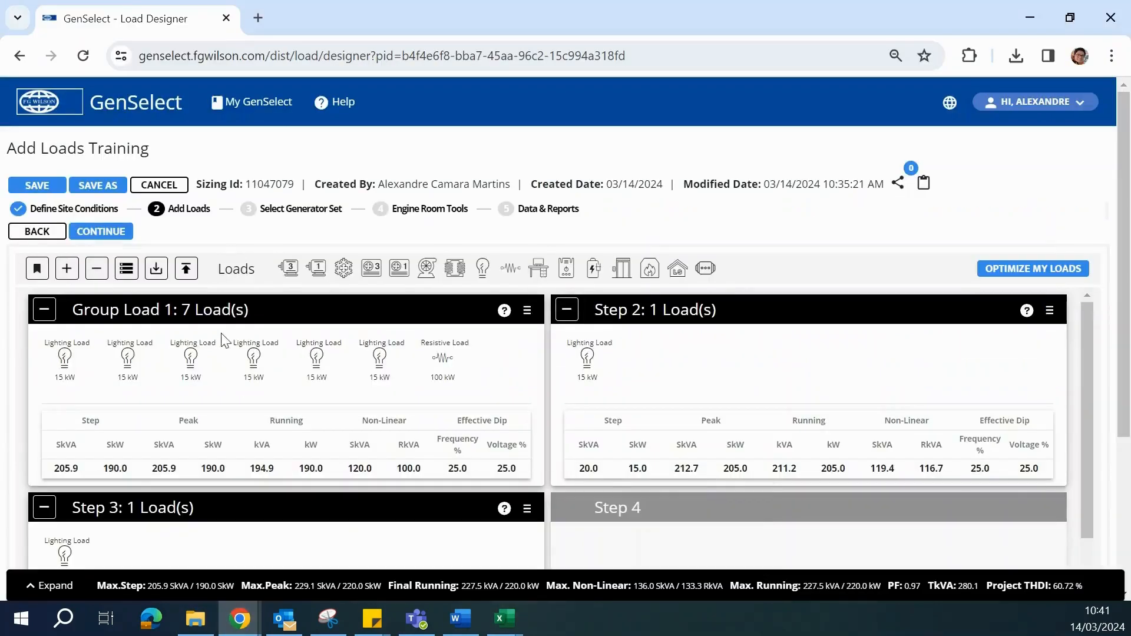
left_click(188, 270)
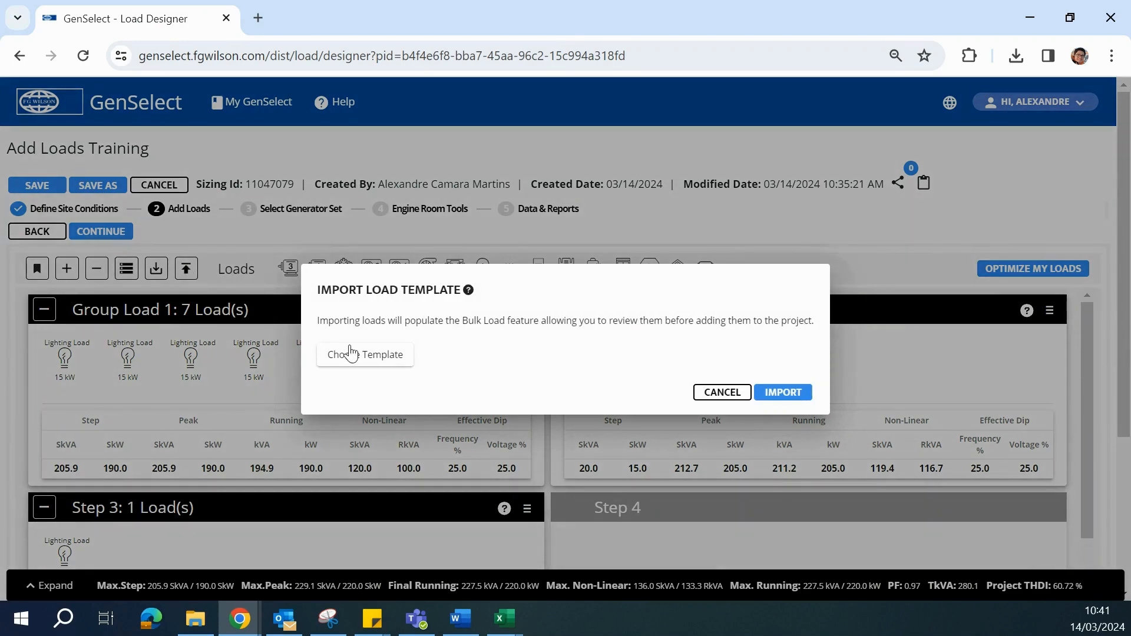
left_click(374, 357)
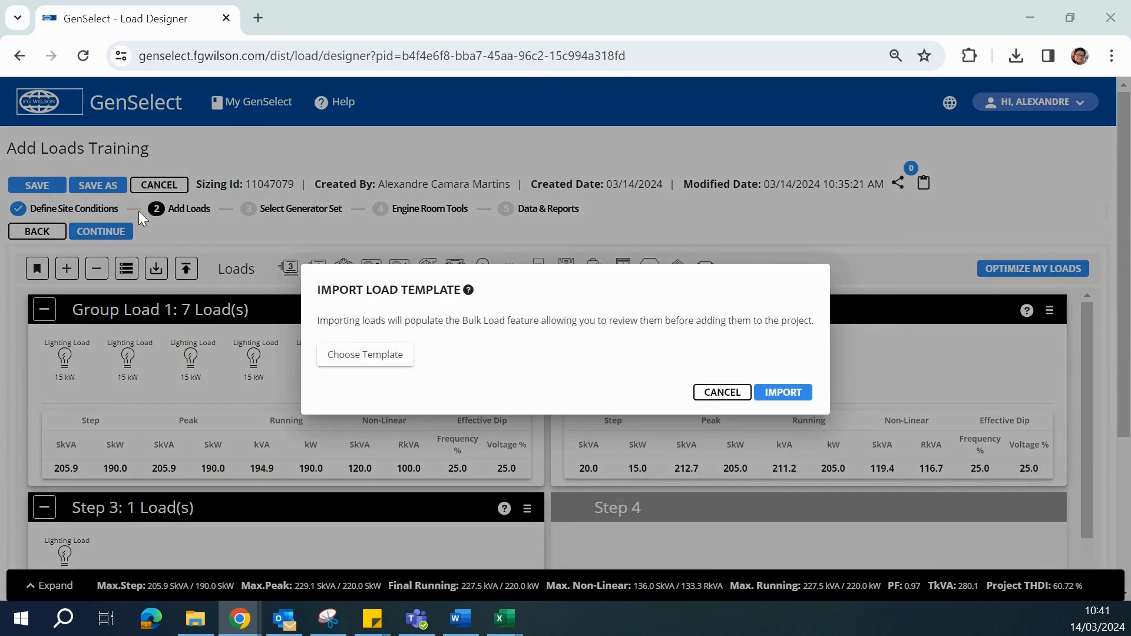
scroll(109, 136, "up", 5)
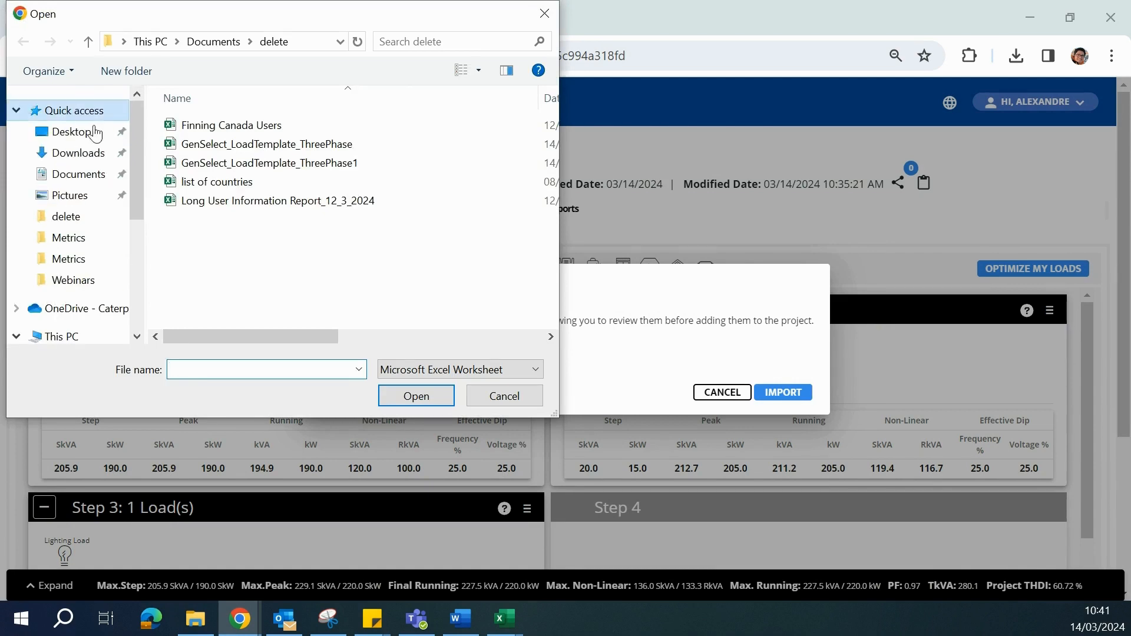
scroll(298, 236, "down", 5)
left_click(306, 317)
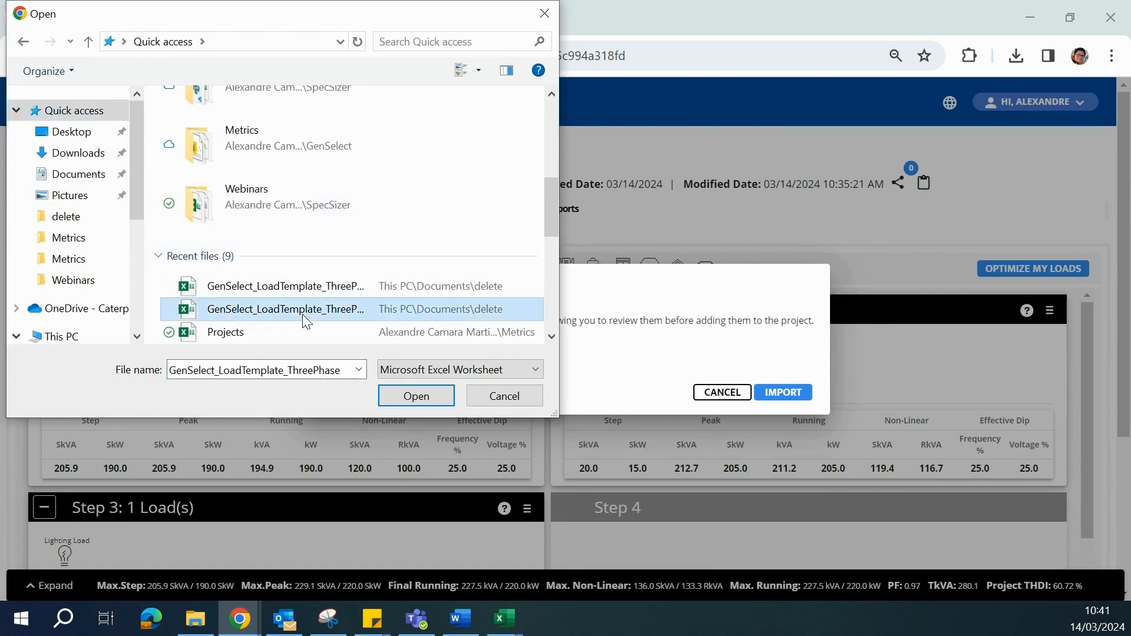
double_click(305, 322)
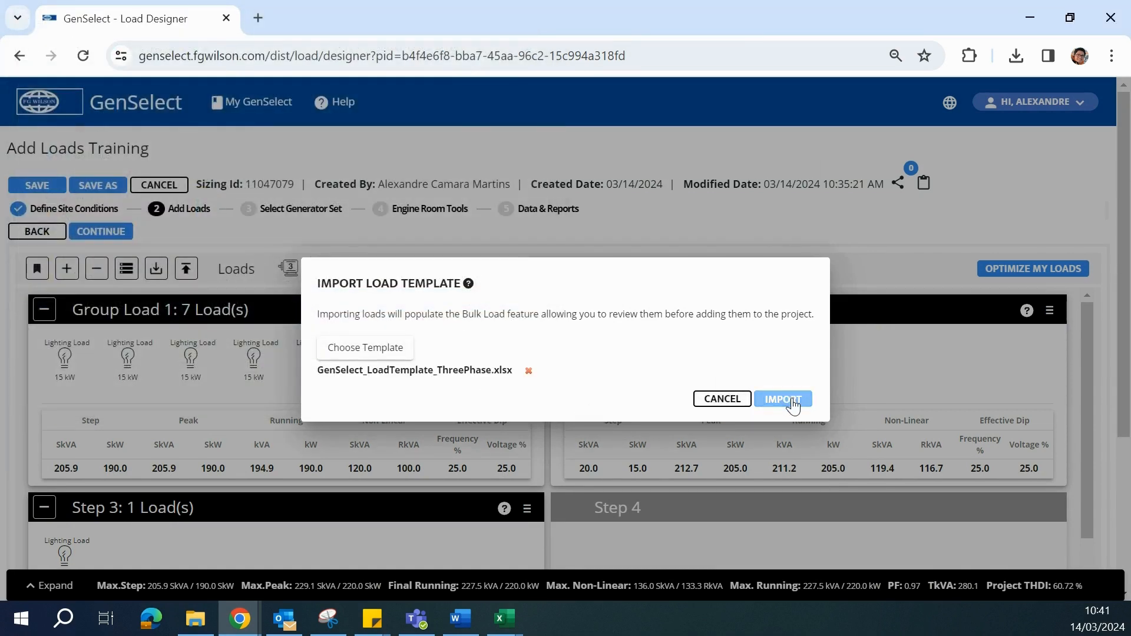
left_click(792, 401)
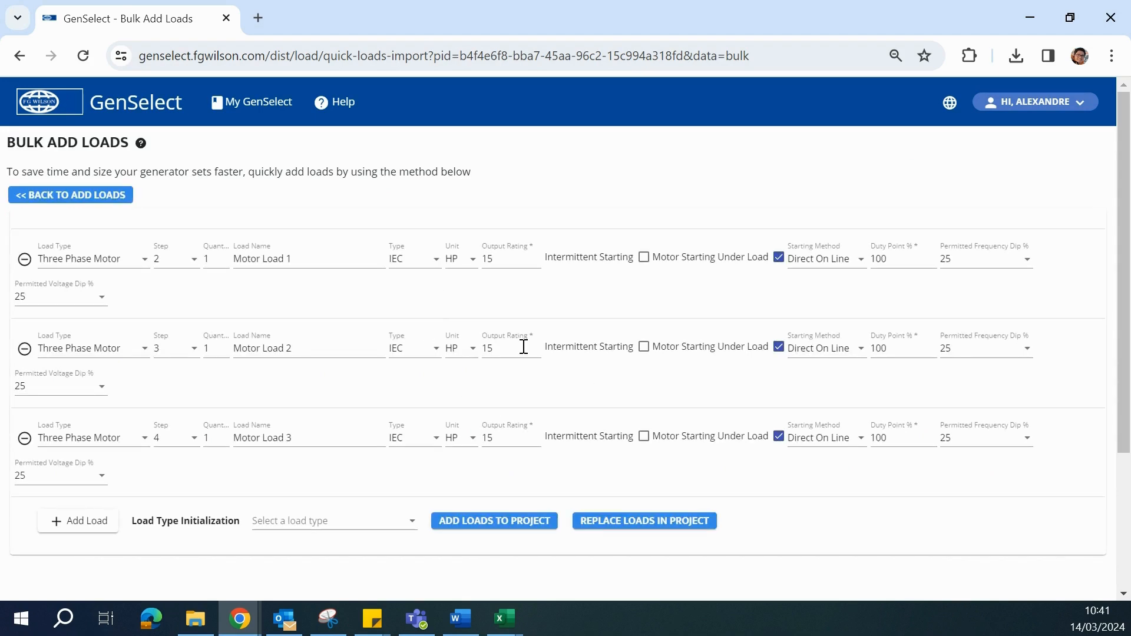
- Add the imported Motor Load 1, 2 and 3 to the project's existing loads and review the load steps
left_click(529, 531)
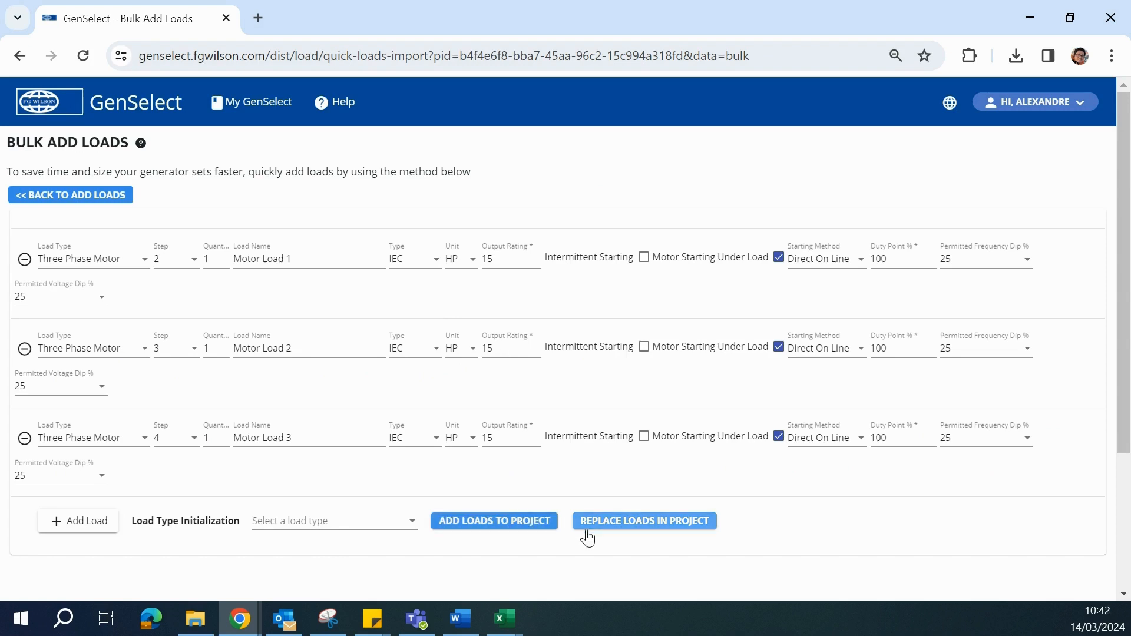
left_click(484, 531)
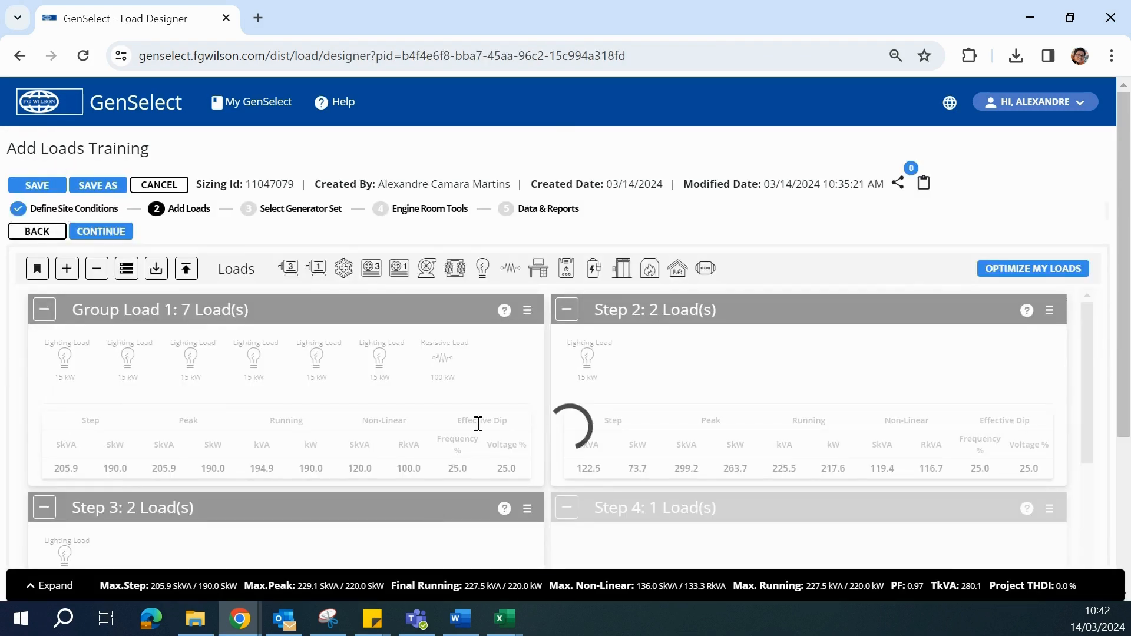
scroll(478, 423, "down", 1)
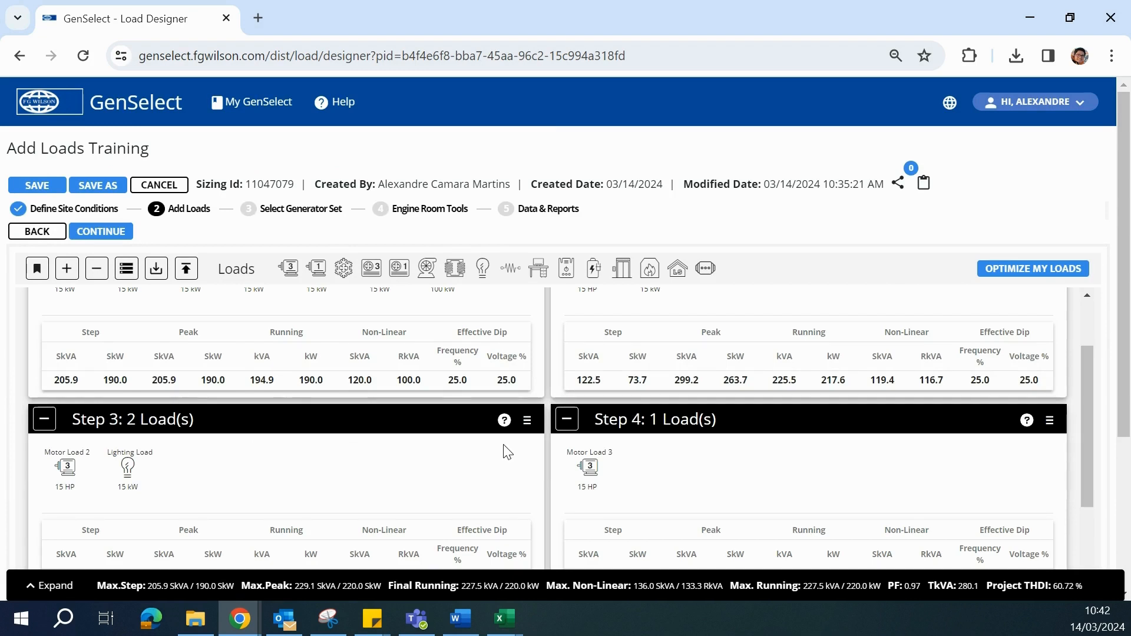
scroll(582, 459, "up", 1)
scroll(582, 460, "up", 1)
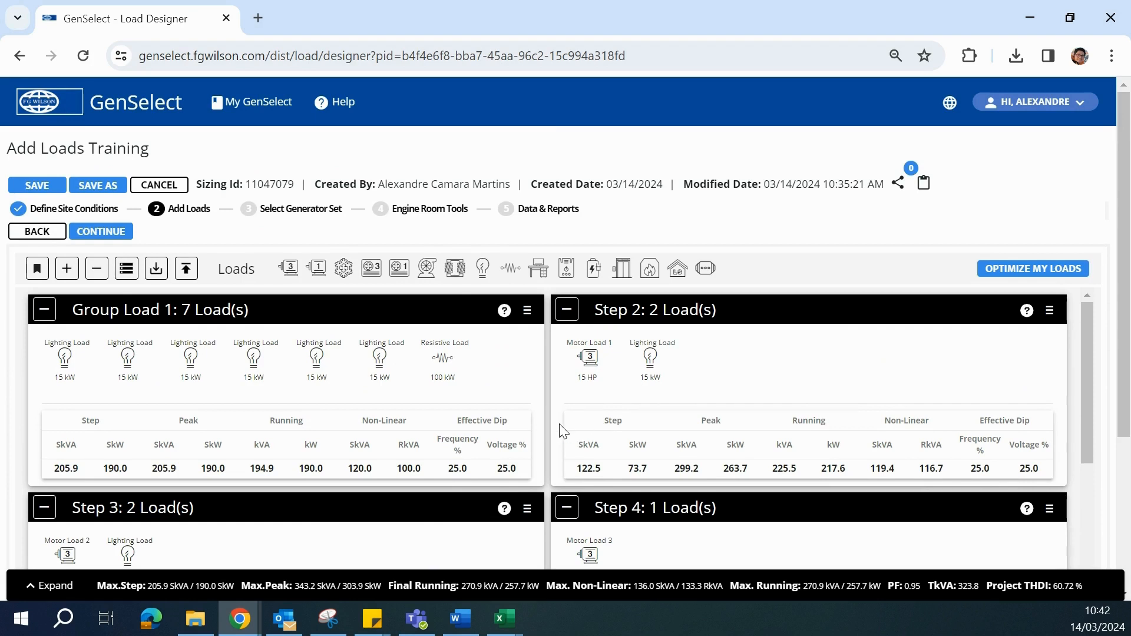
- Open the help for the Add Loads page, look through its load types and working-with-loads sections, and close it
left_click(338, 98)
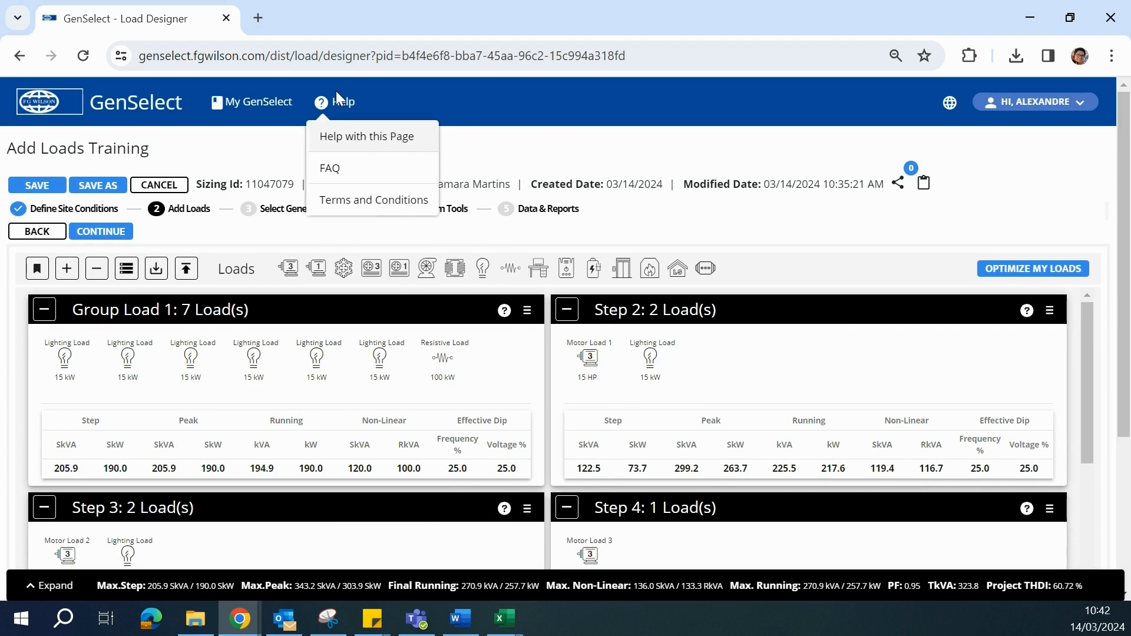
left_click(341, 100)
left_click(343, 102)
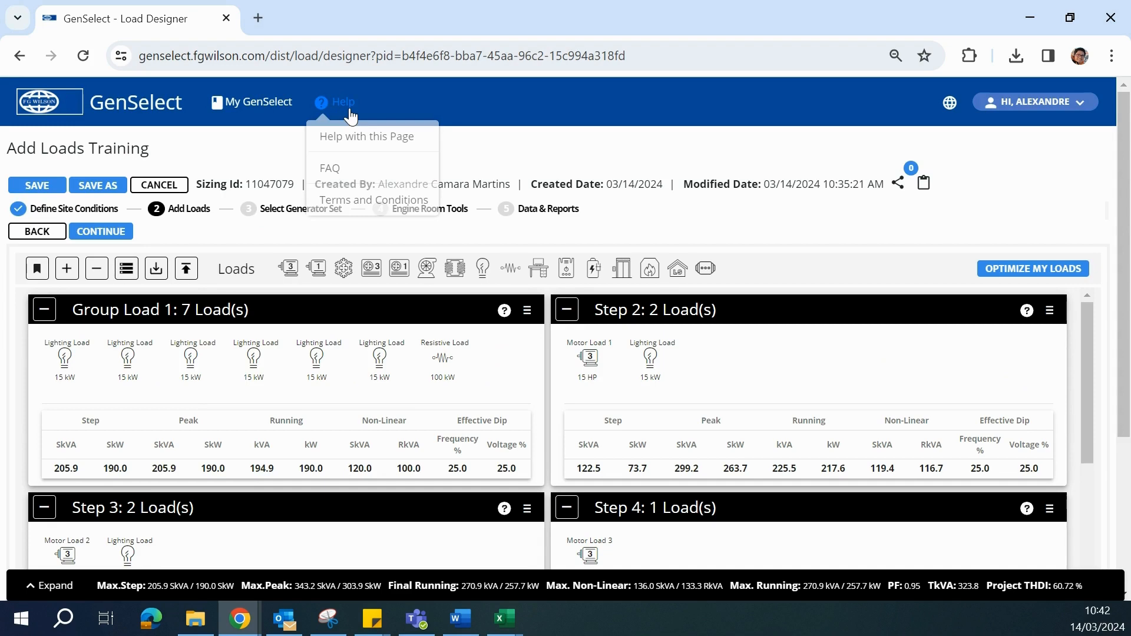
left_click(352, 138)
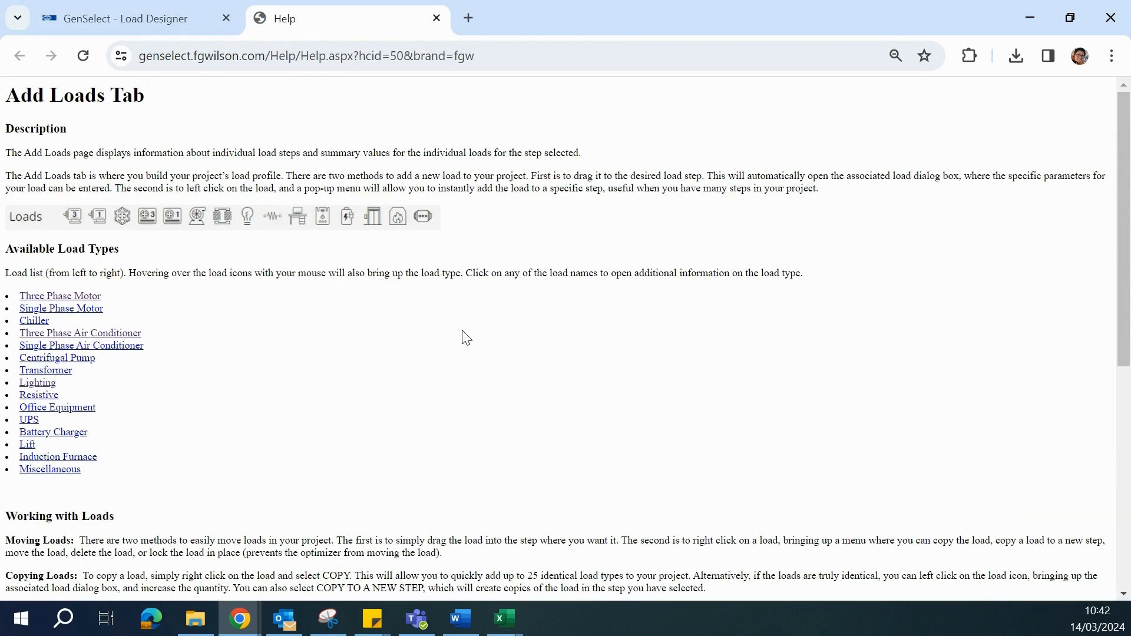
scroll(448, 366, "down", 3)
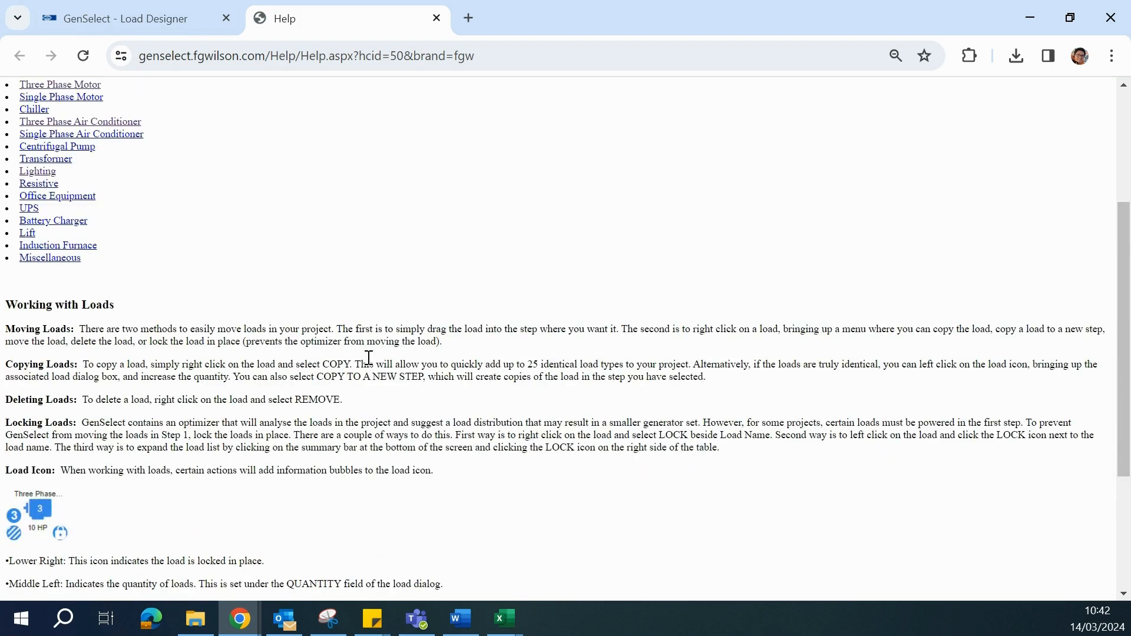
scroll(372, 424, "up", 3)
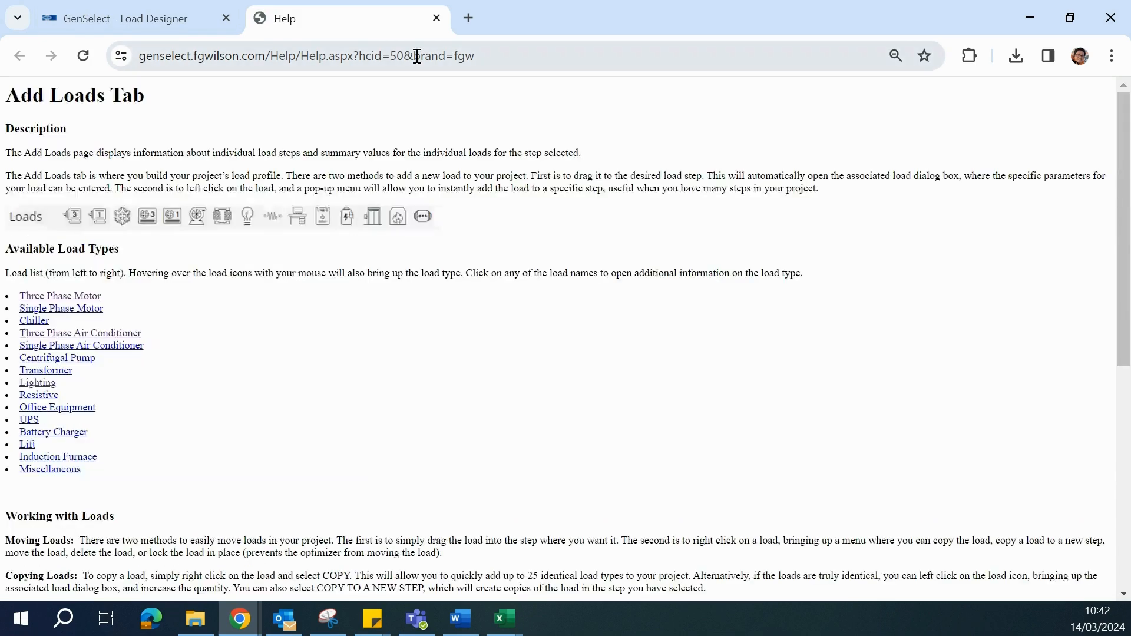
left_click(437, 18)
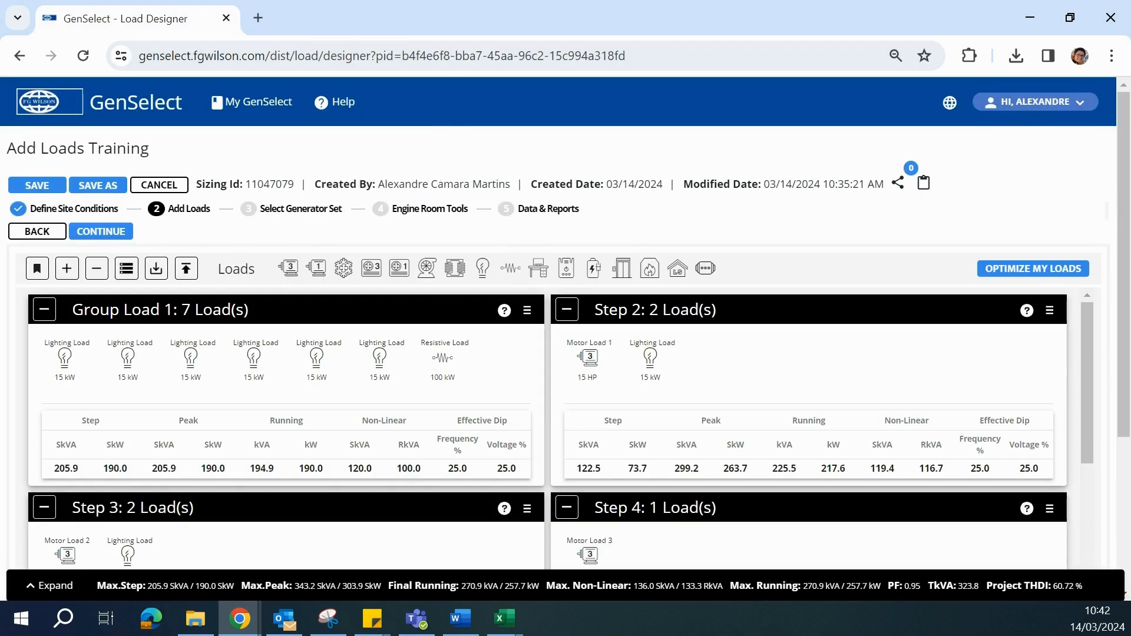